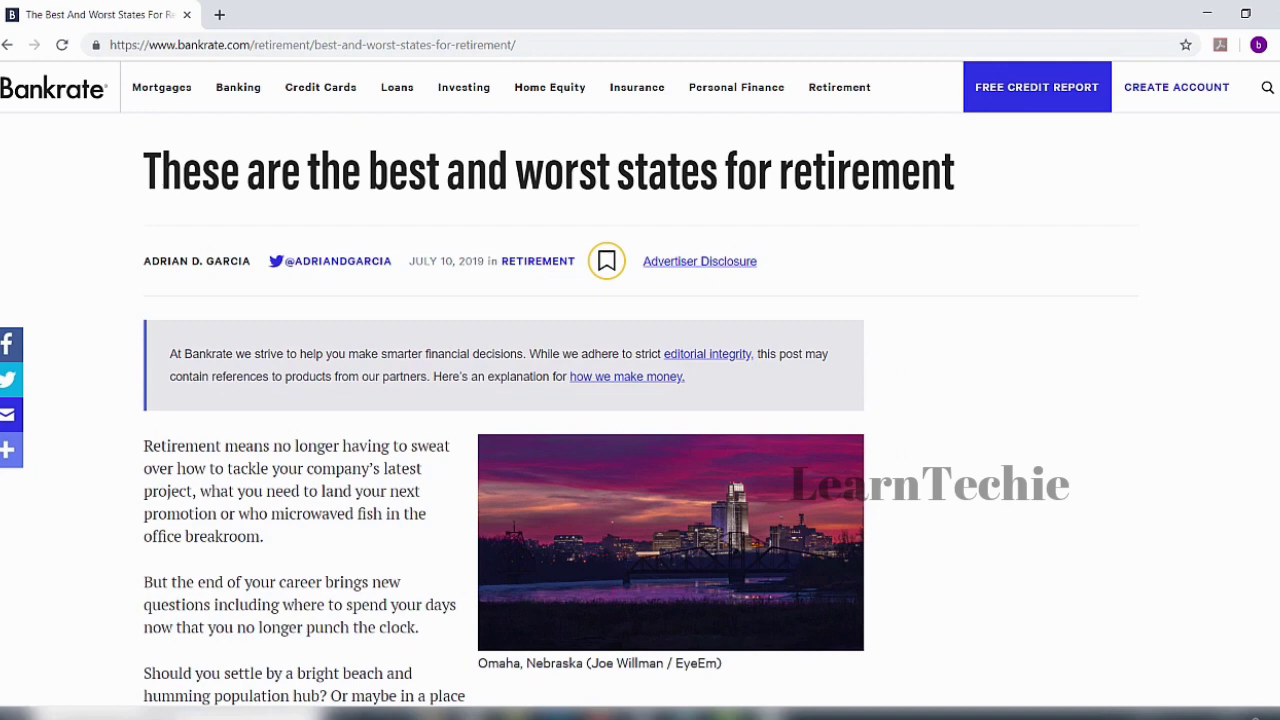
Copy the web address of the Bankrate article on the best and worst states for retirement.
left_click(543, 46)
key("ctrl+c")
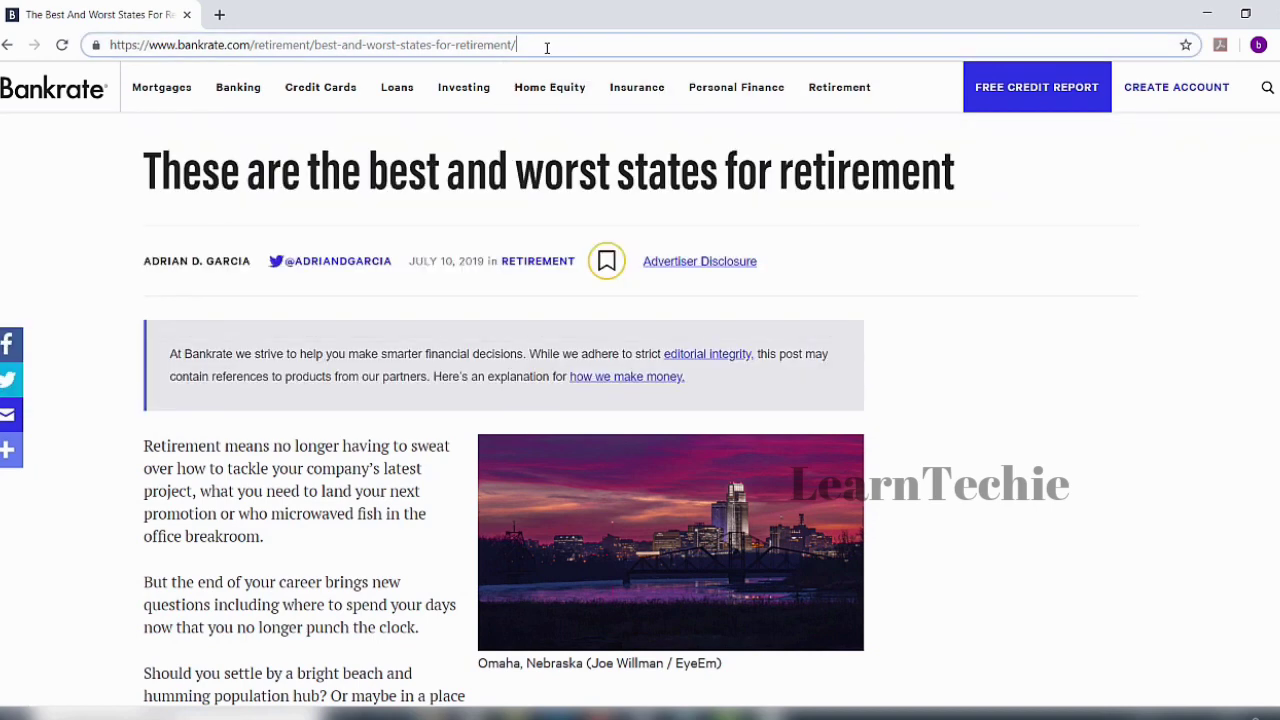
left_click(1120, 377)
Examine the article's ranking table of states, covering overall rank, affordability, crime, culture, weather and wellness.
scroll(1120, 377, "down", 8)
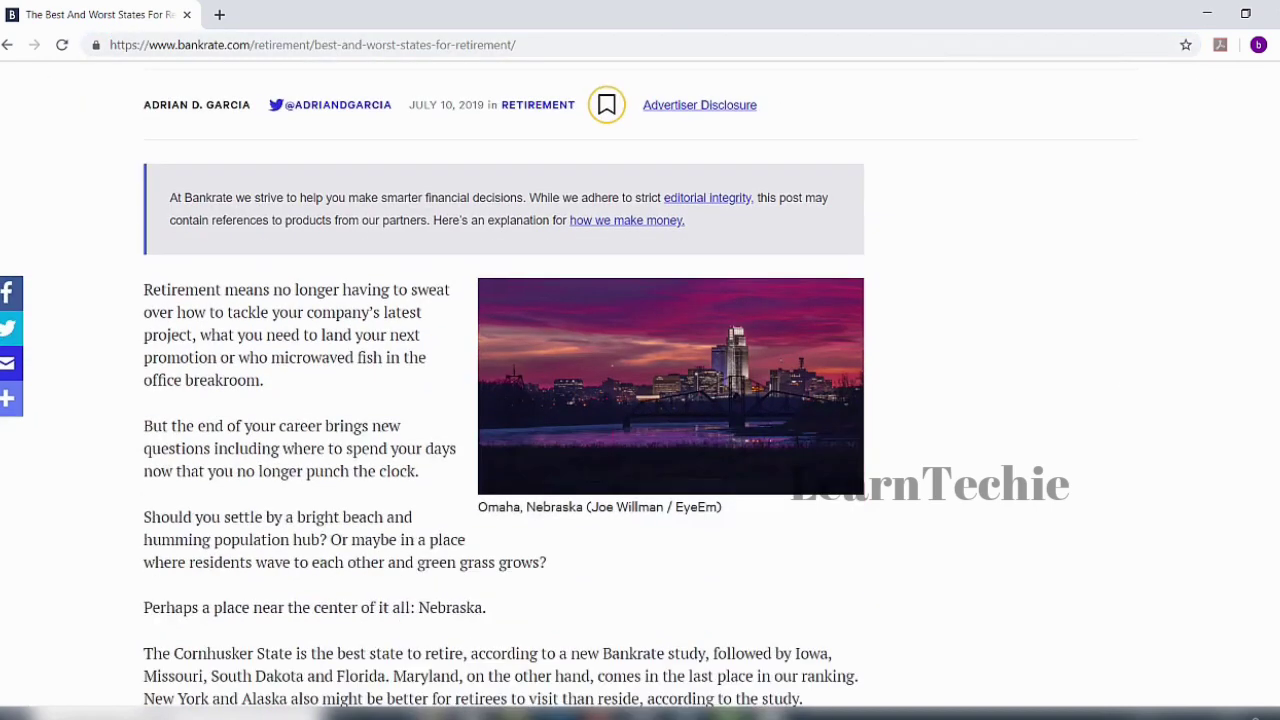
scroll(504, 426, "down", 1)
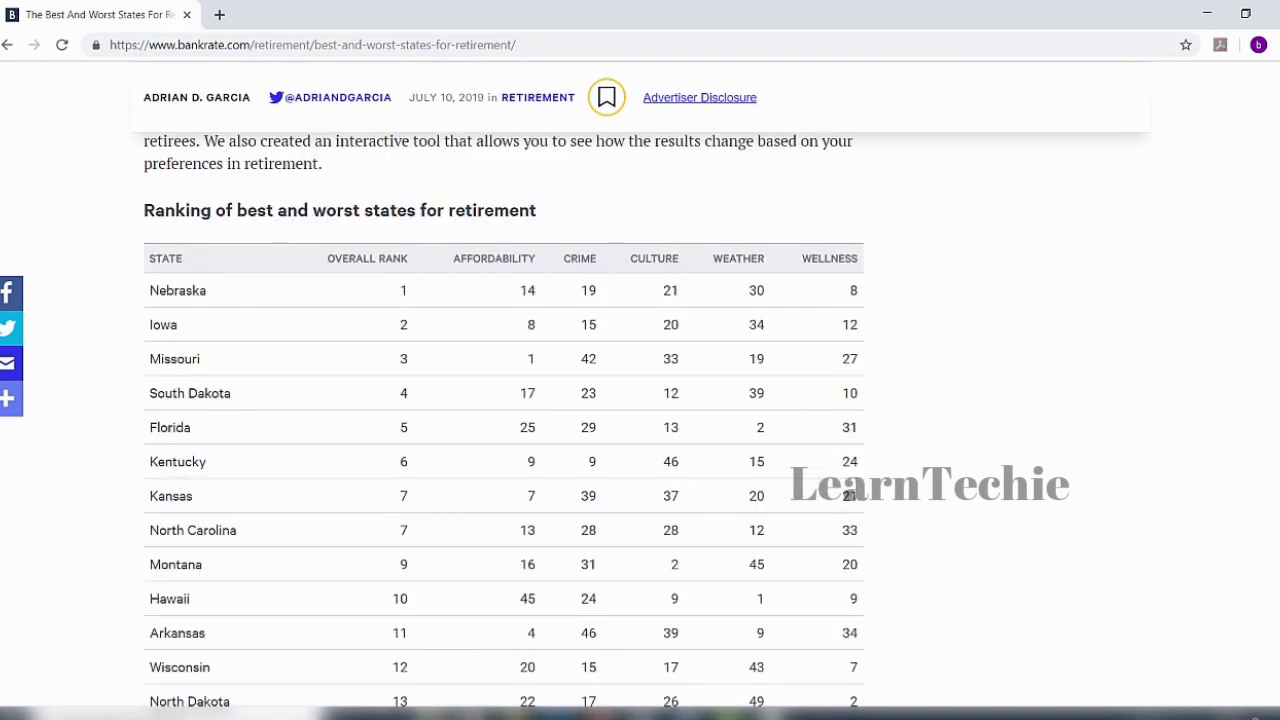
scroll(504, 426, "down", 2)
scroll(504, 426, "up", 2)
scroll(504, 426, "down", 2)
scroll(504, 426, "down", 12)
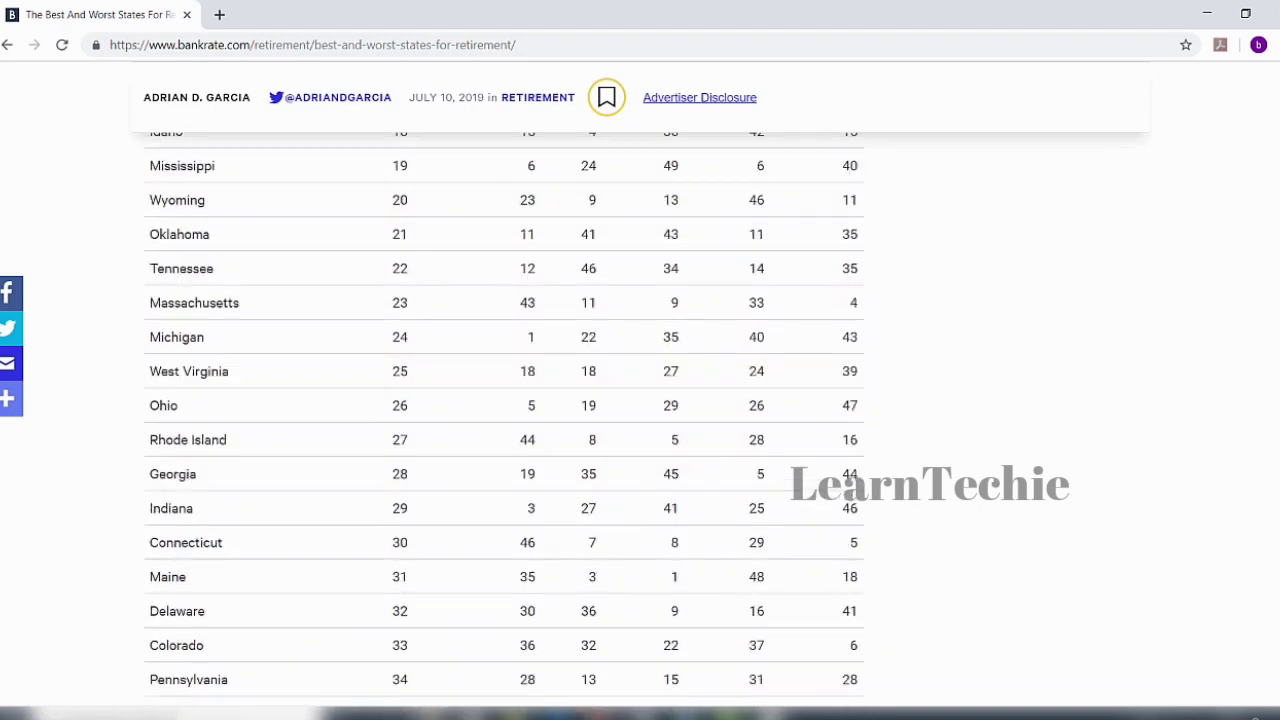
scroll(504, 426, "down", 3)
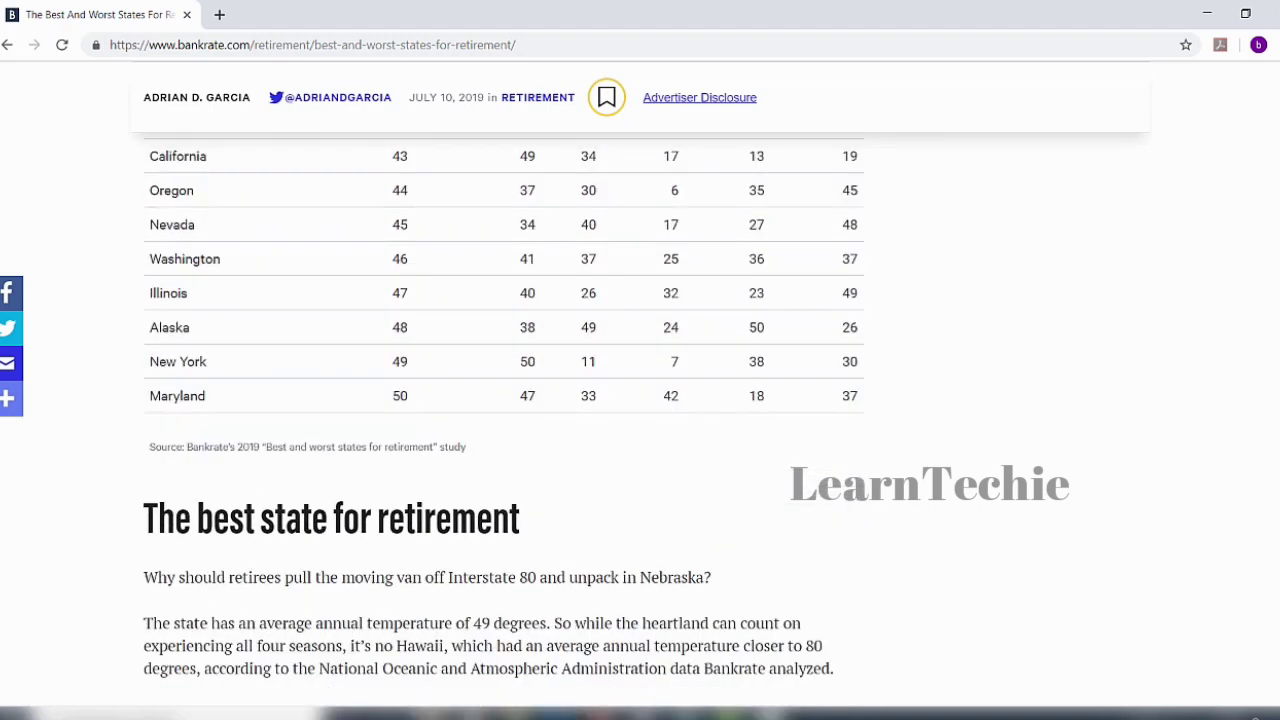
scroll(504, 426, "down", 15)
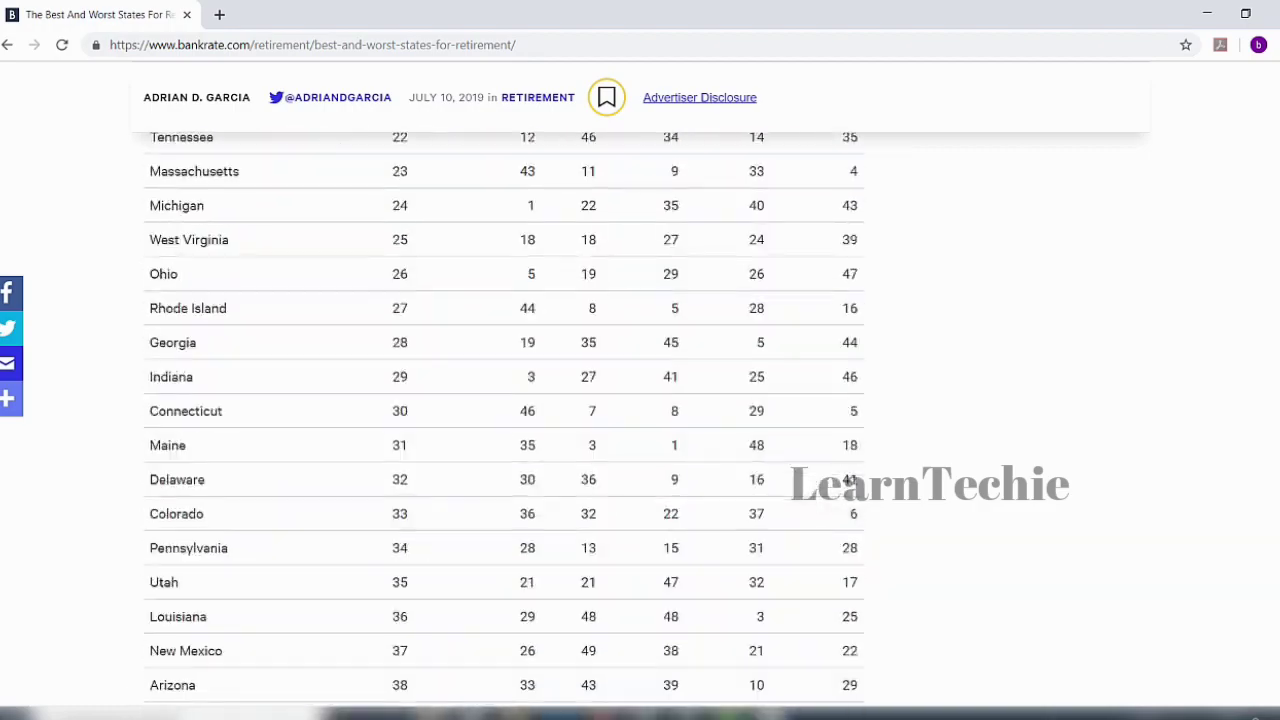
scroll(504, 426, "up", 2)
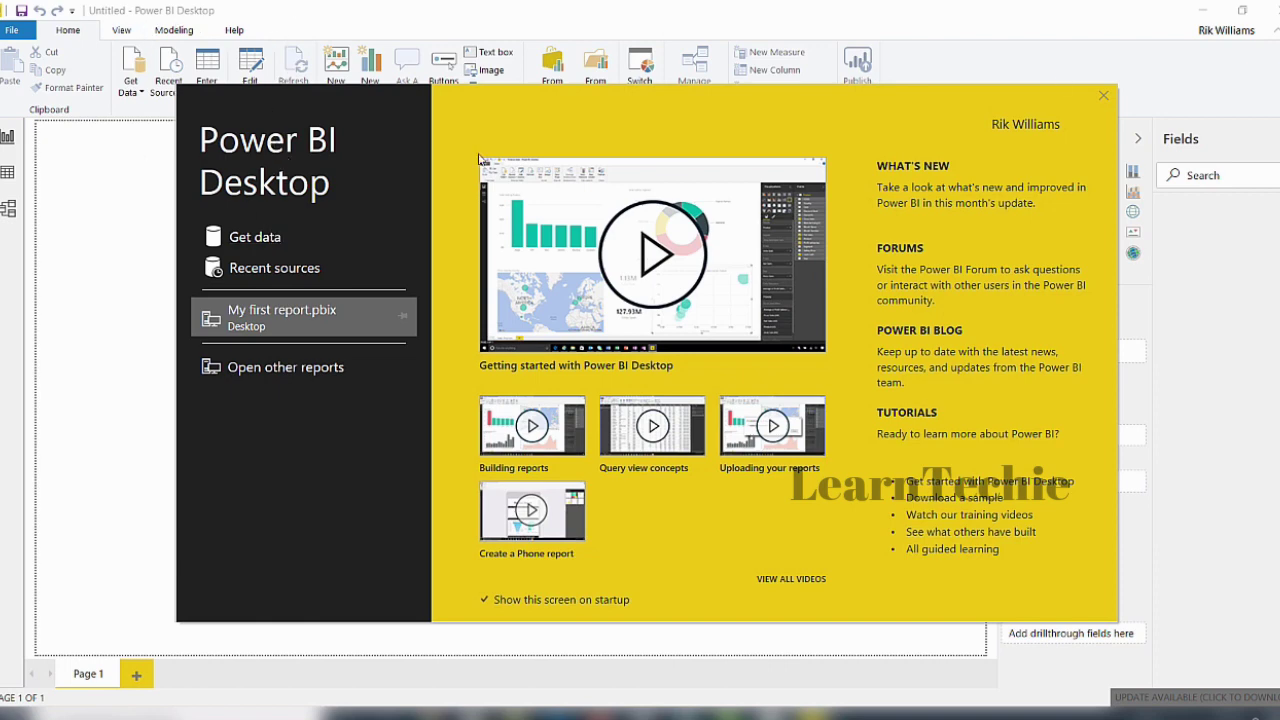
left_click(1104, 97)
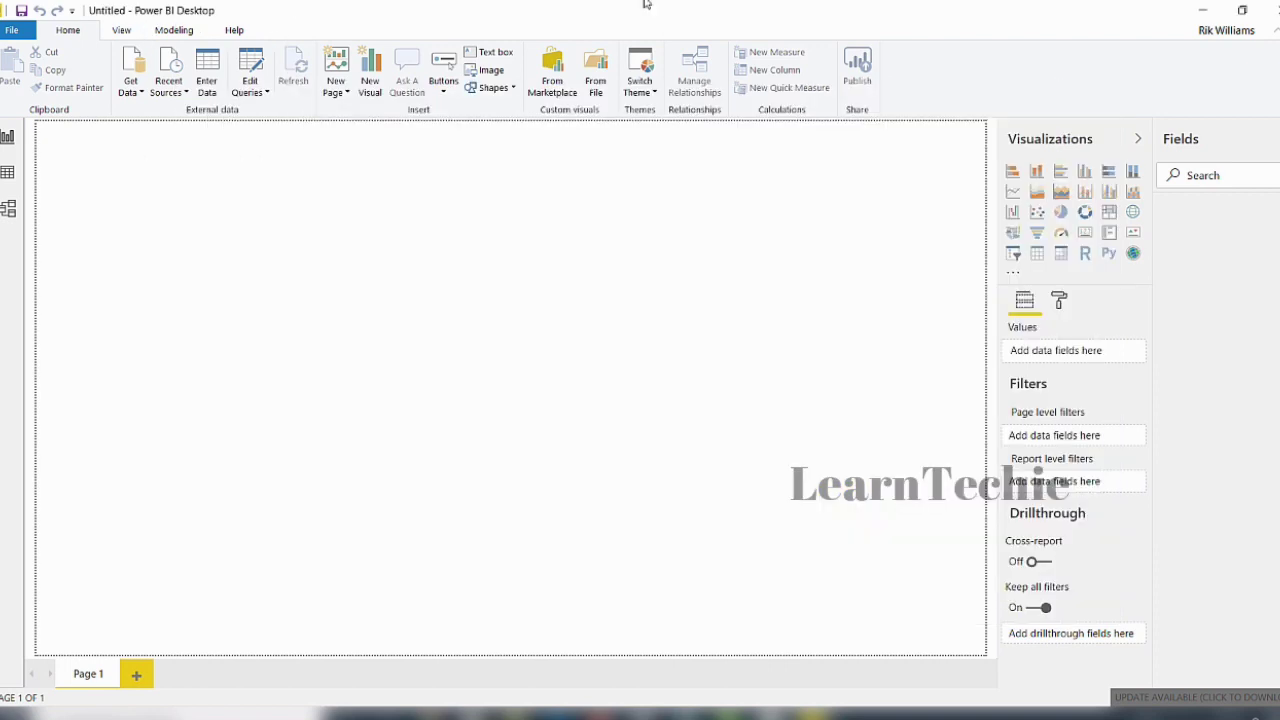
left_click(141, 97)
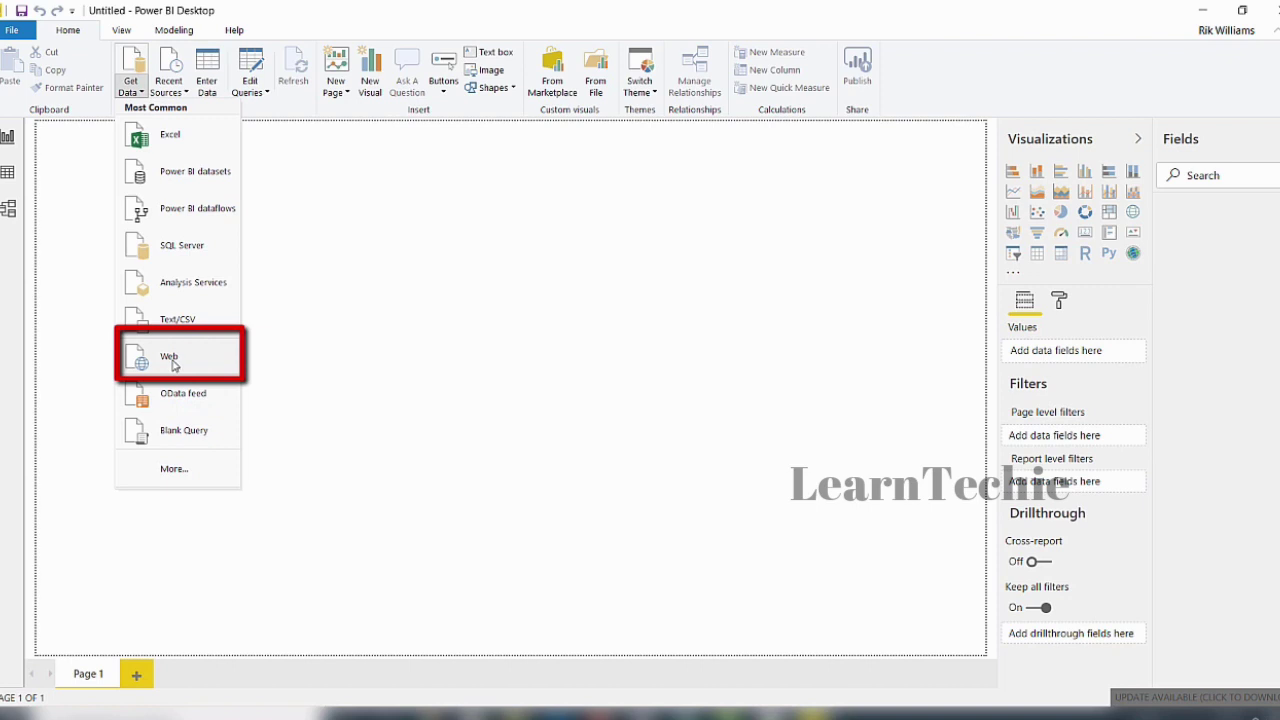
left_click(173, 366)
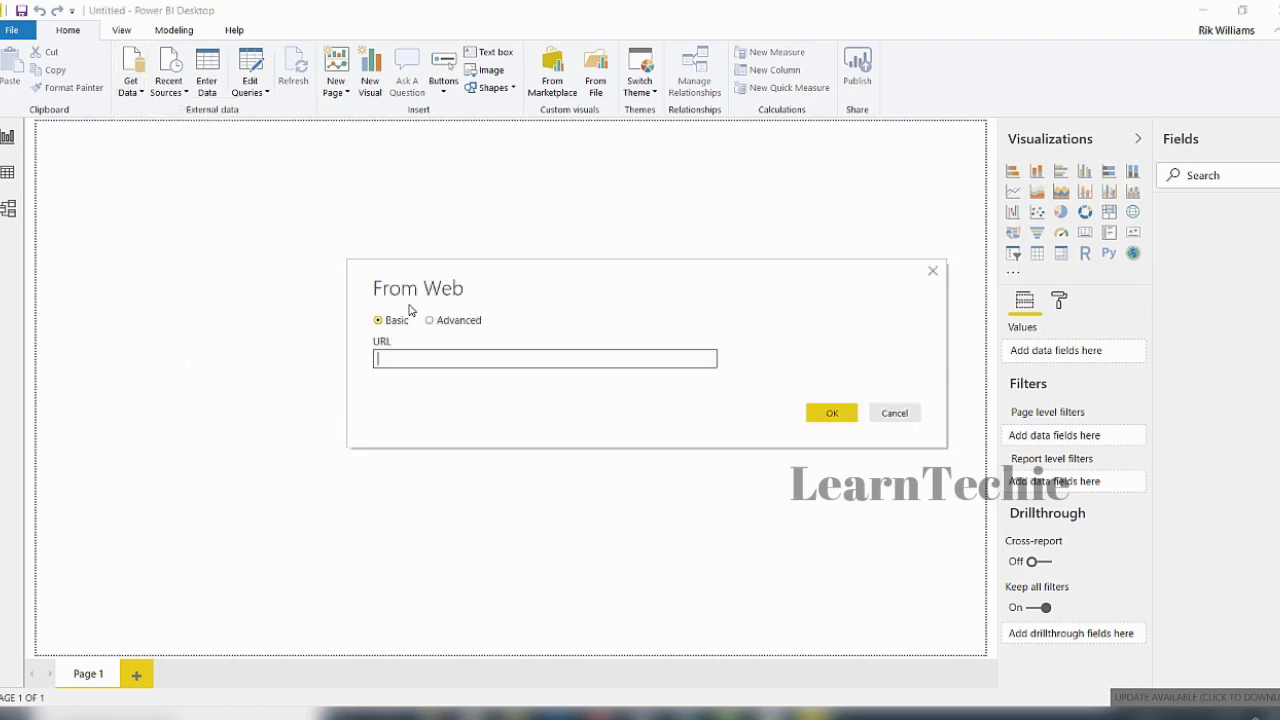
left_click(408, 359)
right_click(407, 361)
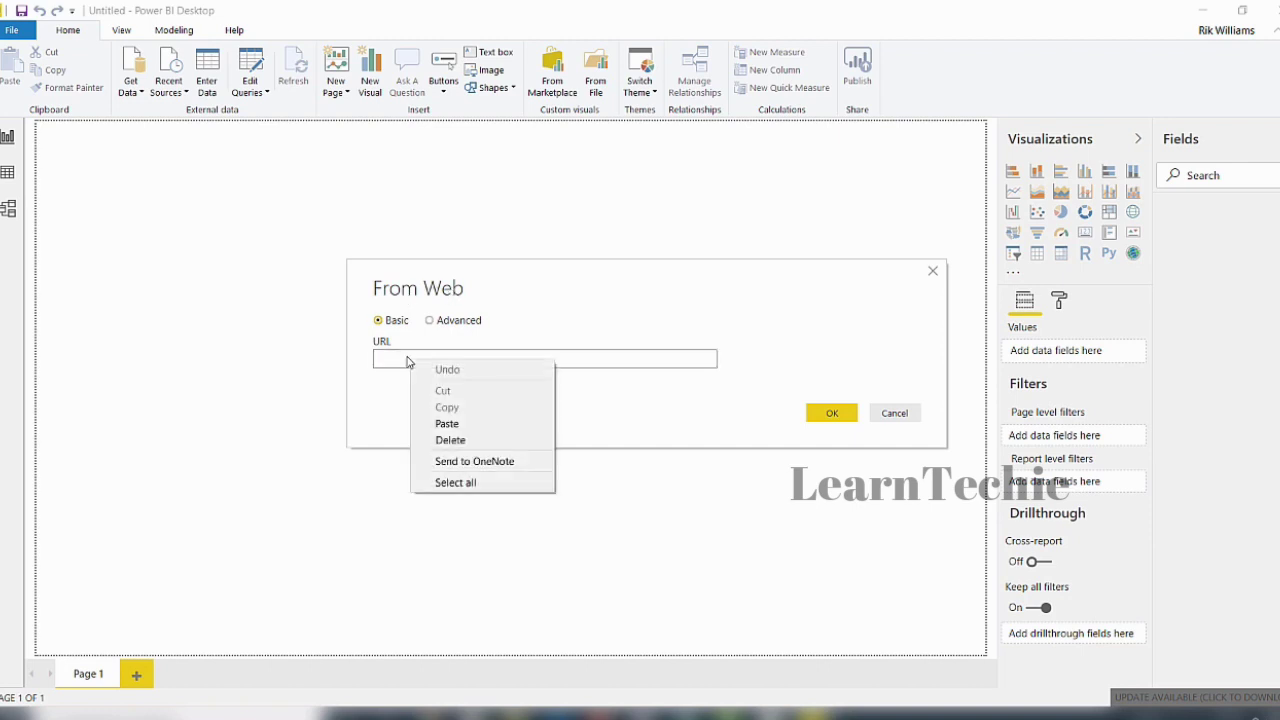
left_click(447, 423)
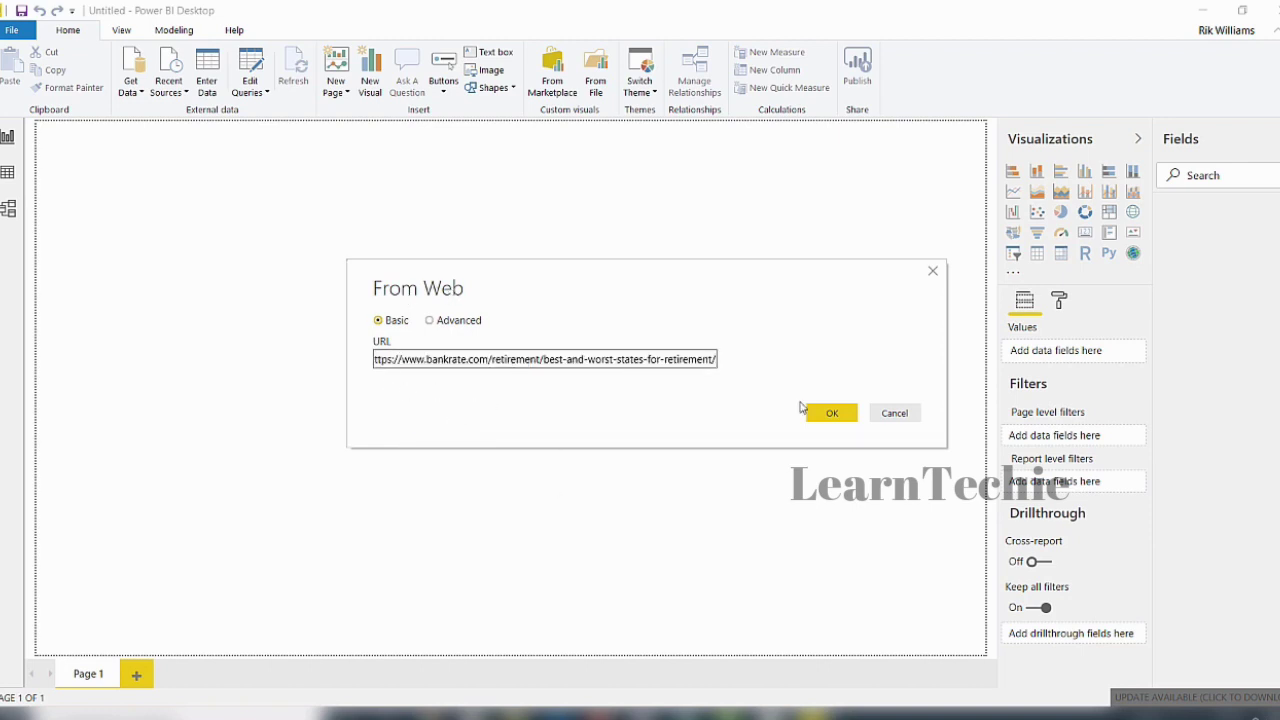
left_click(830, 416)
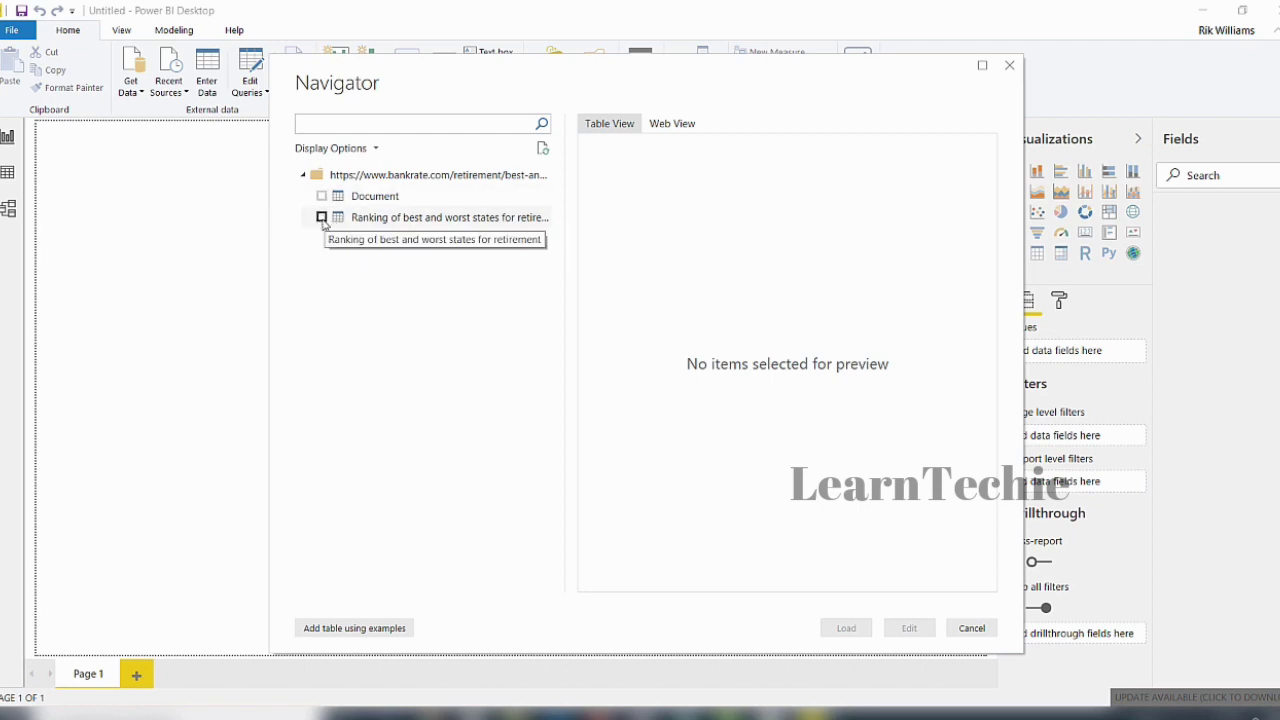
Choose the "Ranking of best and worst states for retirement" table and open it for editing in Power Query Editor.
left_click(322, 217)
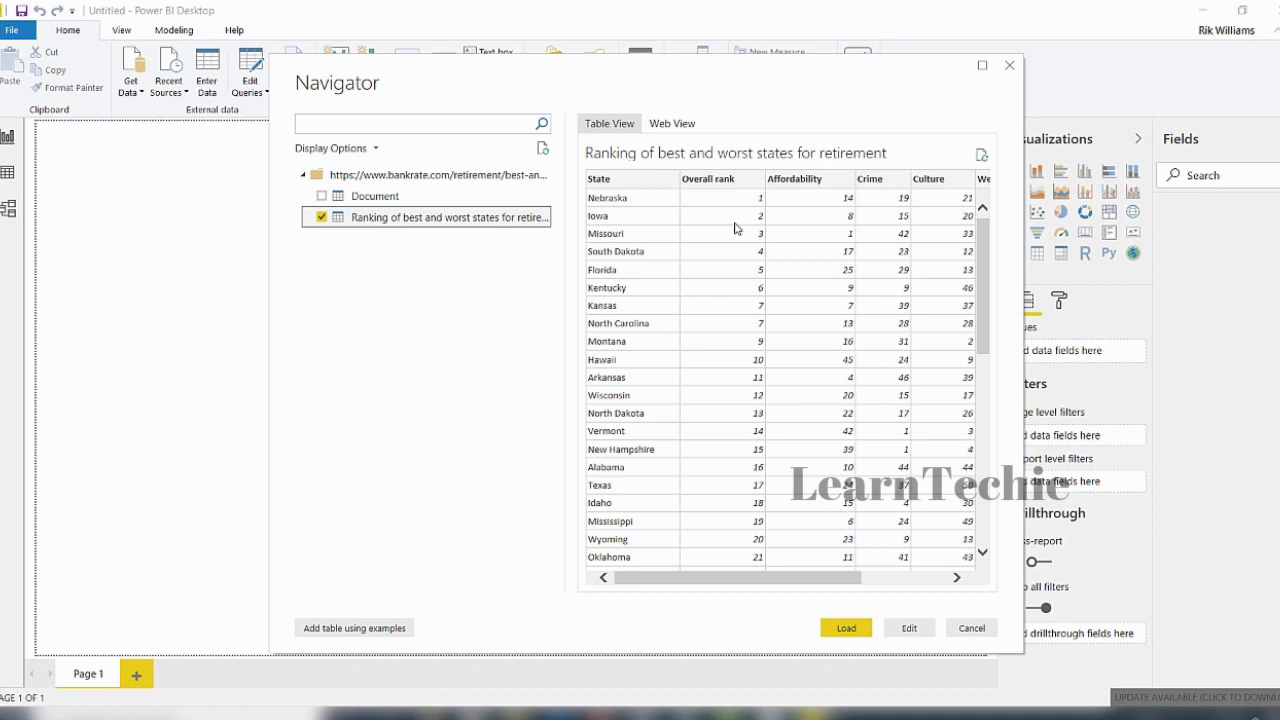
left_click(903, 632)
left_click(902, 622)
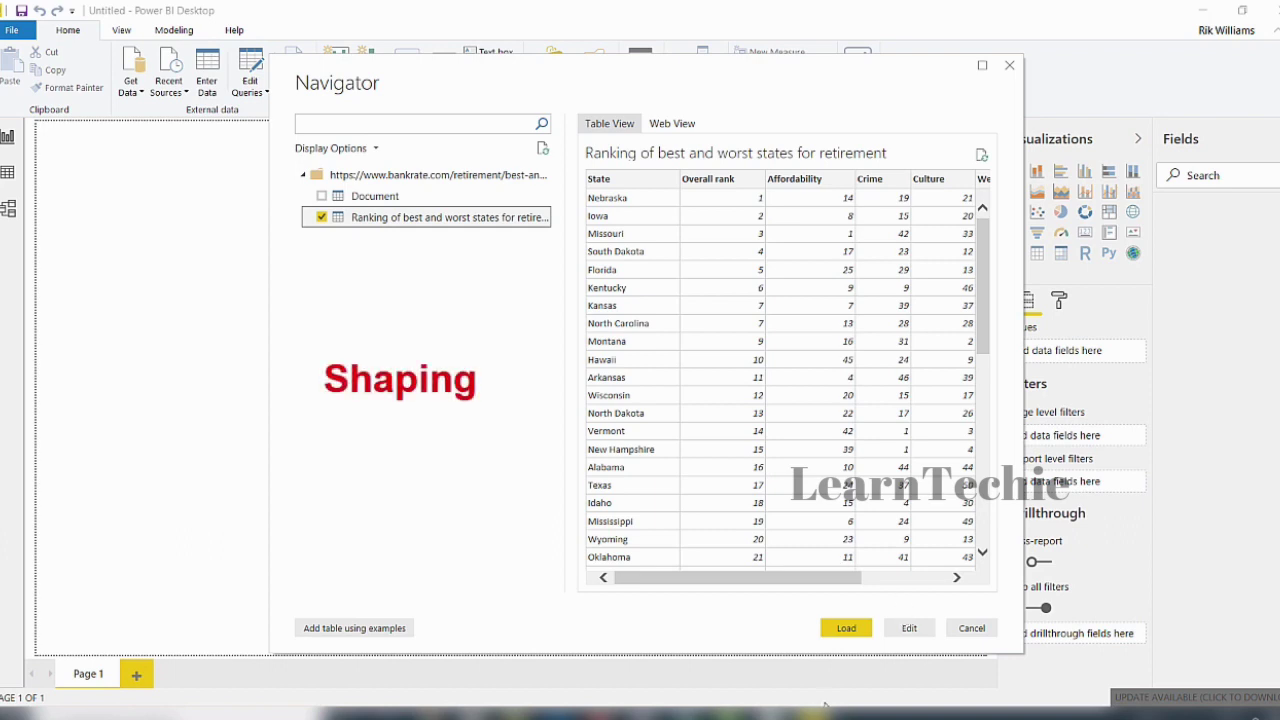
left_click(911, 631)
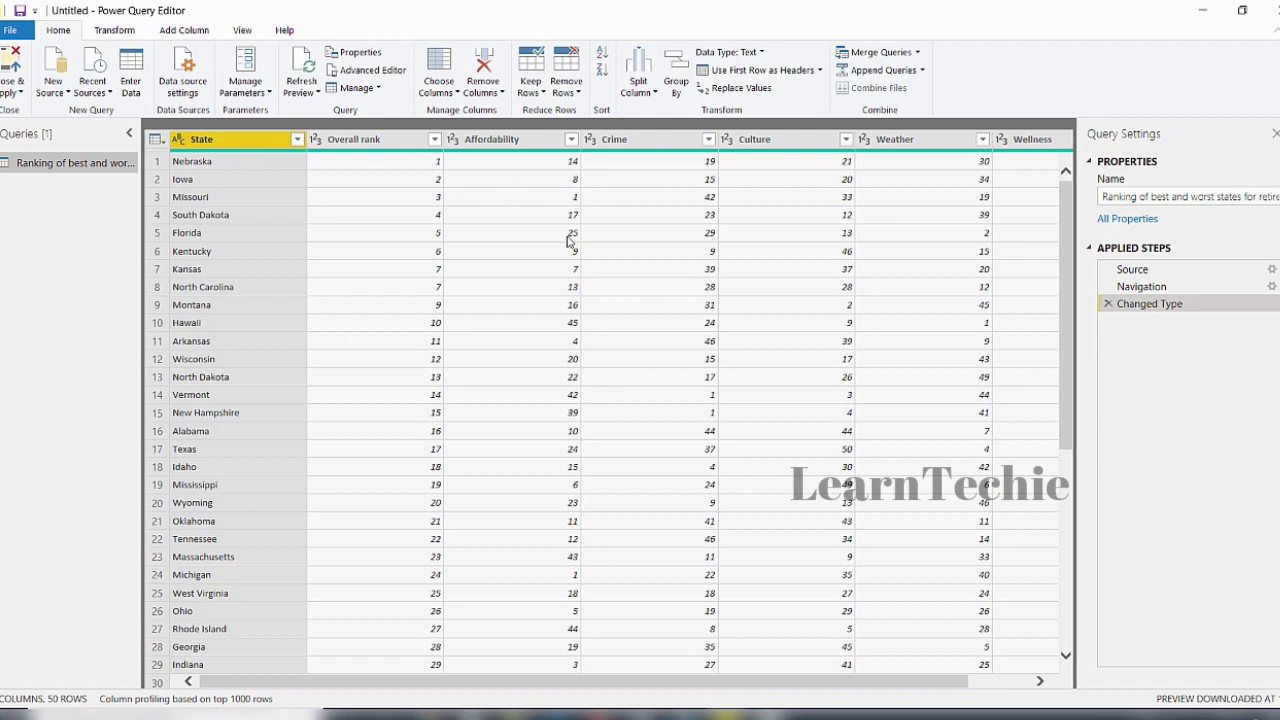
right_click(84, 245)
mouse_move(138, 282)
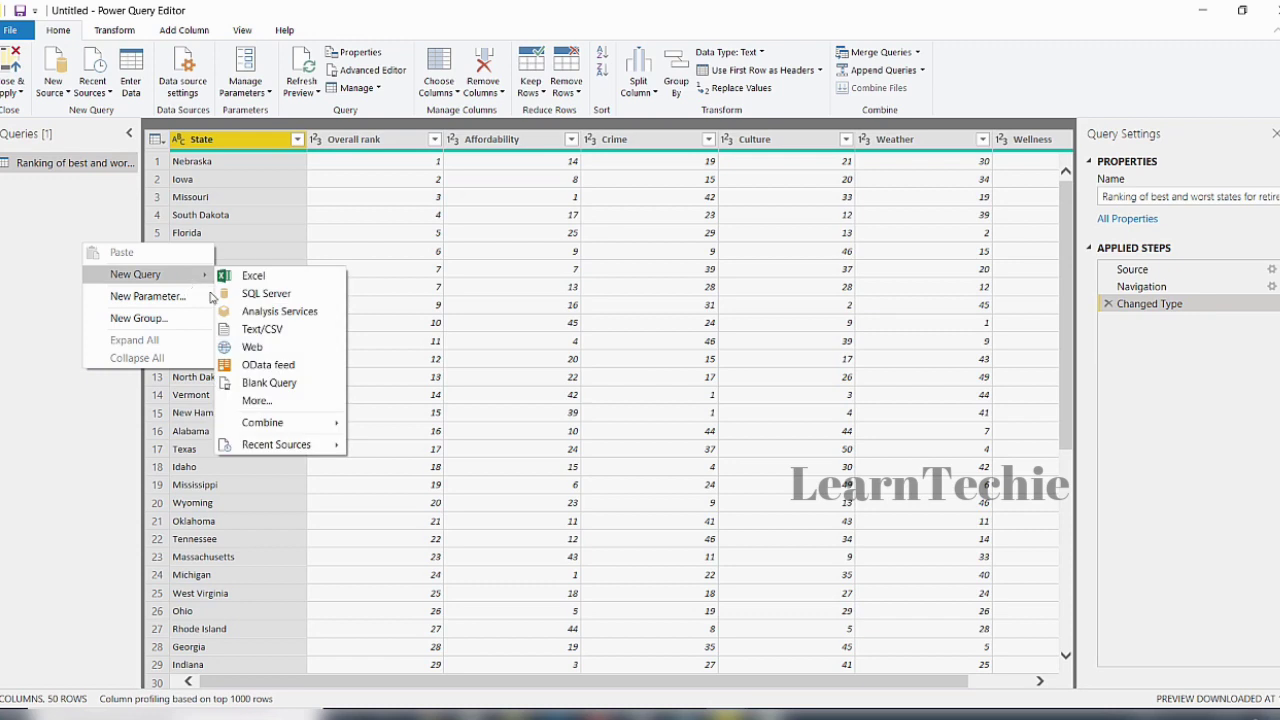
left_click(82, 440)
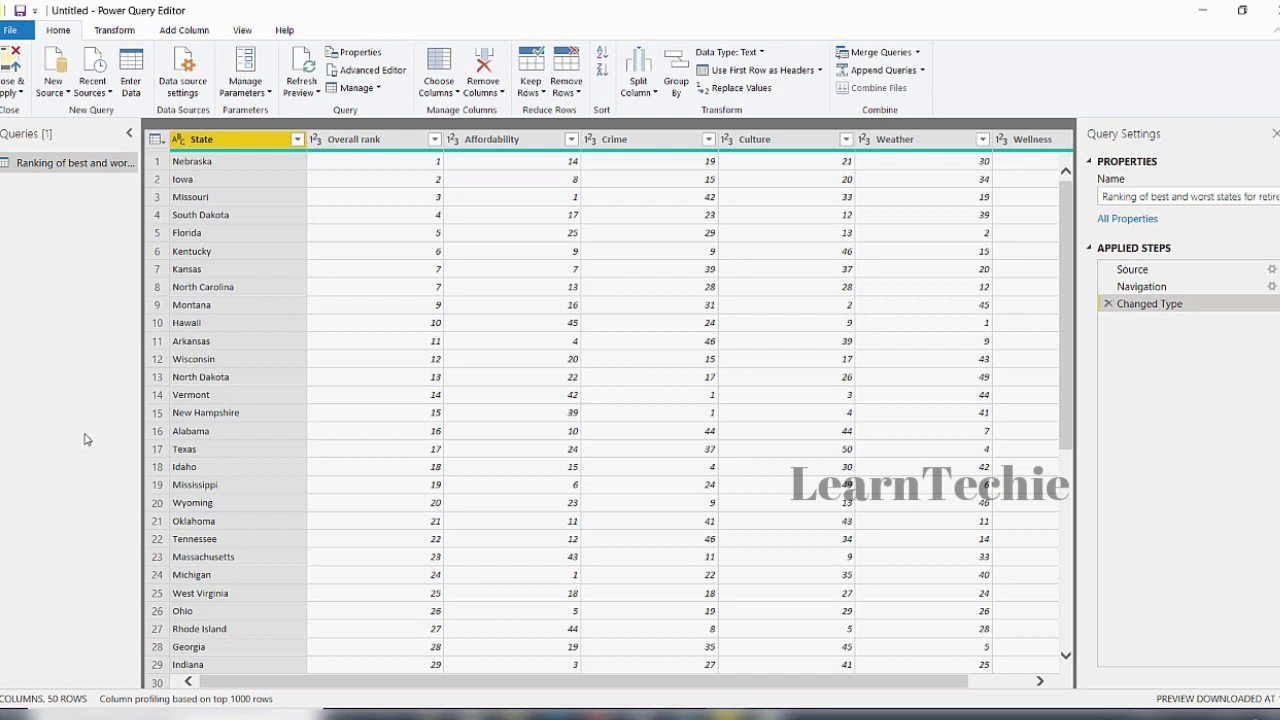
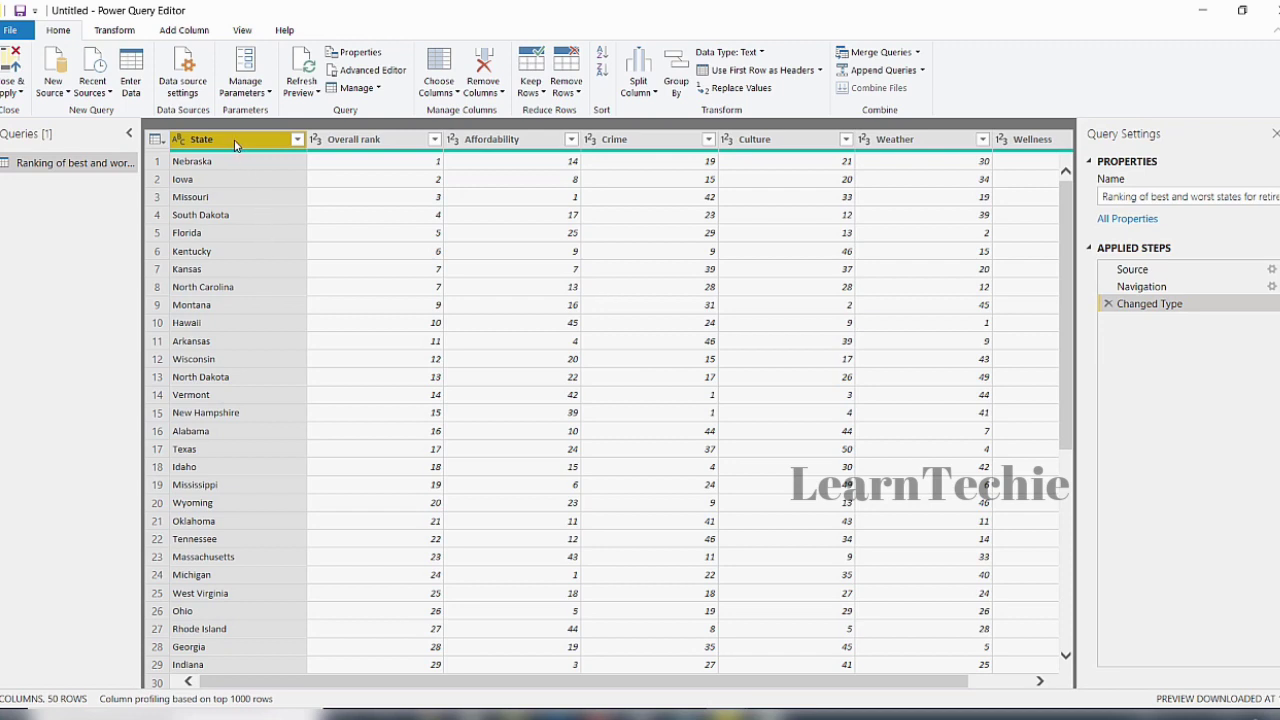
right_click(239, 145)
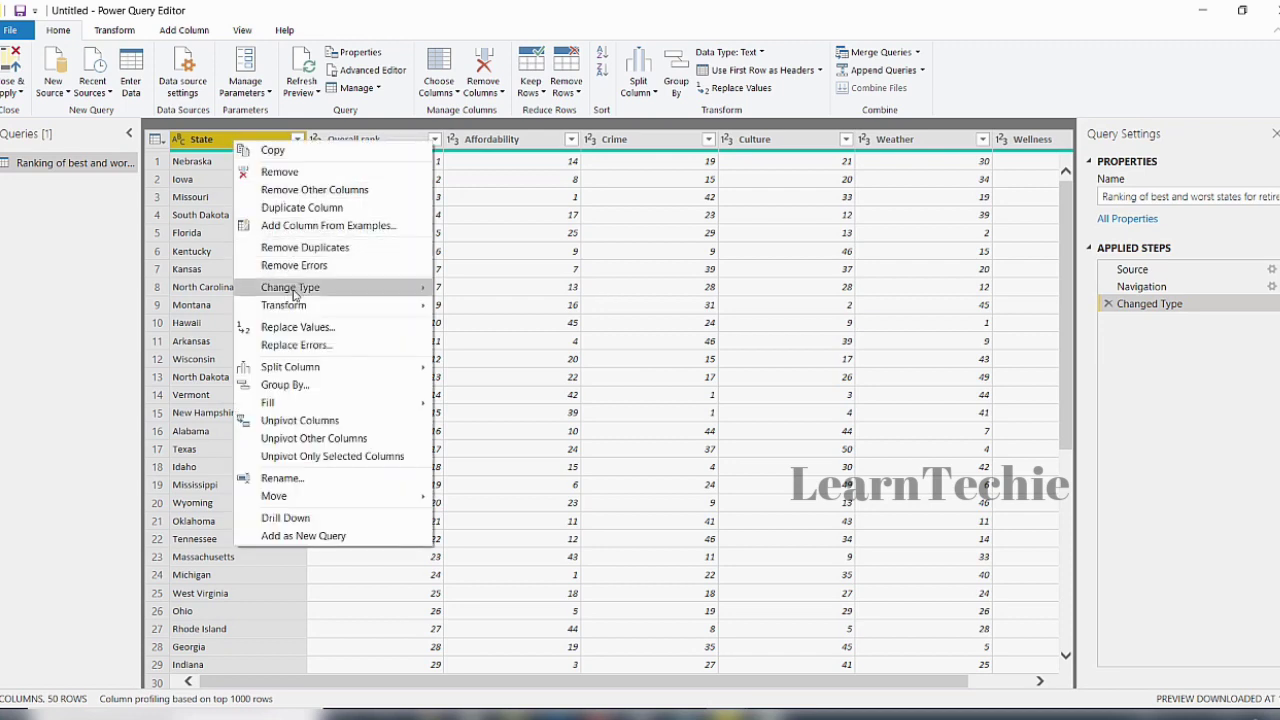
mouse_move(335, 290)
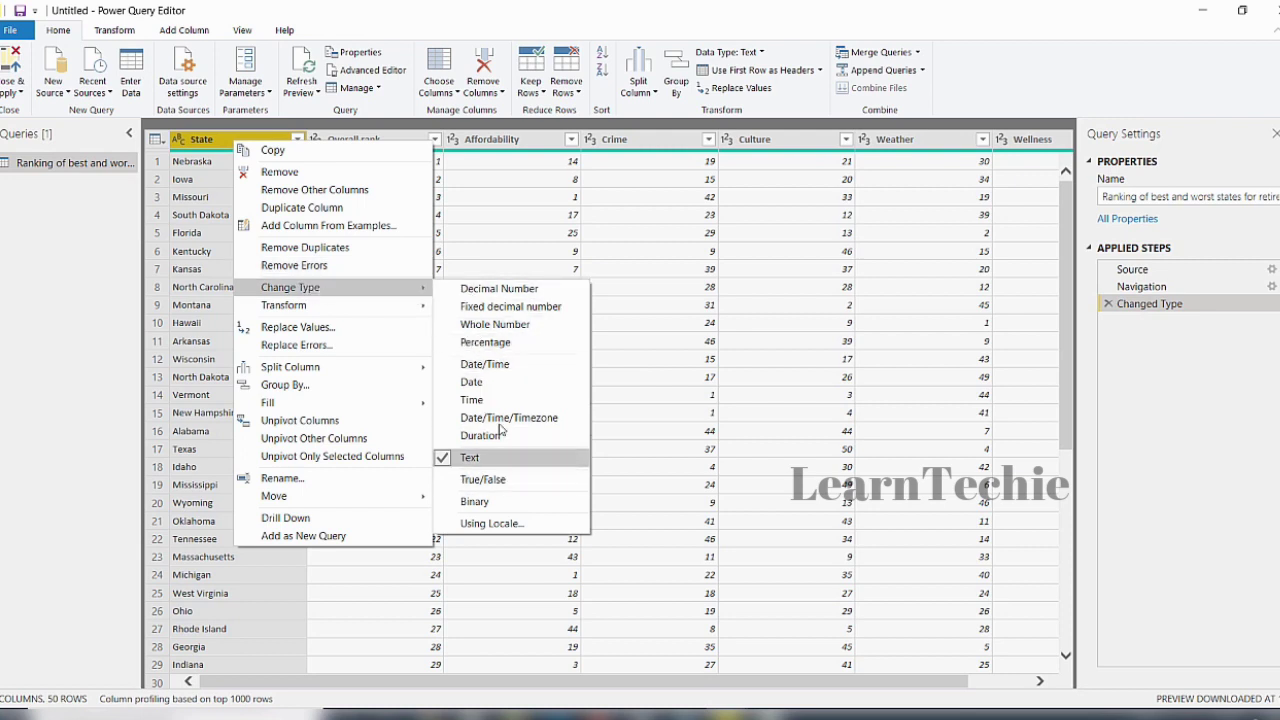
left_click(1211, 513)
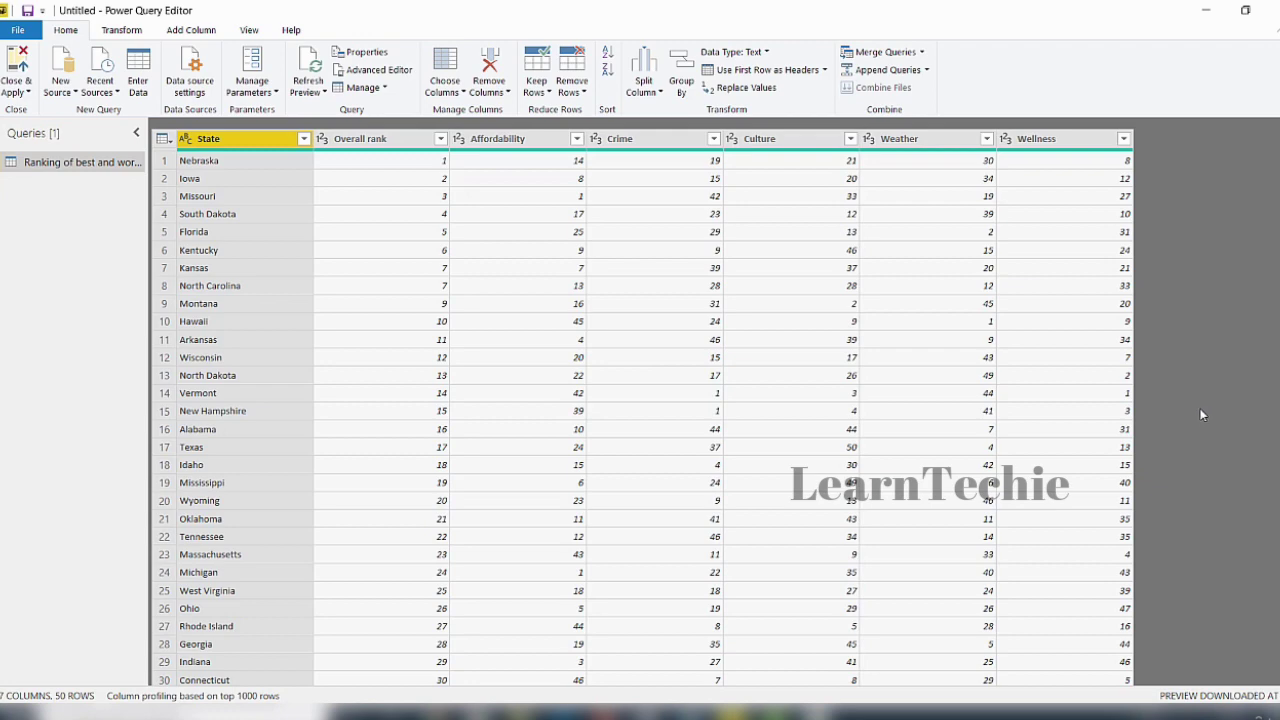
Switch to the browser, review the Wikipedia table of U.S. state abbreviations and copy the page's web address.
key("alt+Tab")
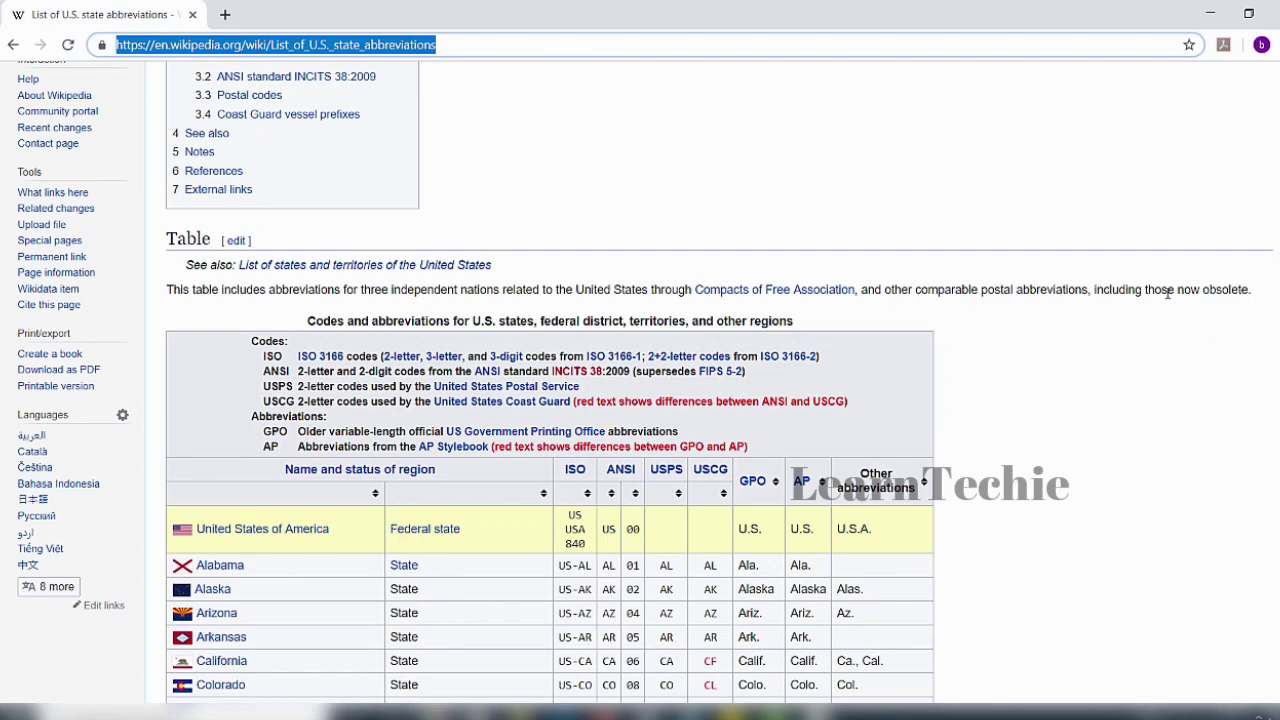
left_click(786, 148)
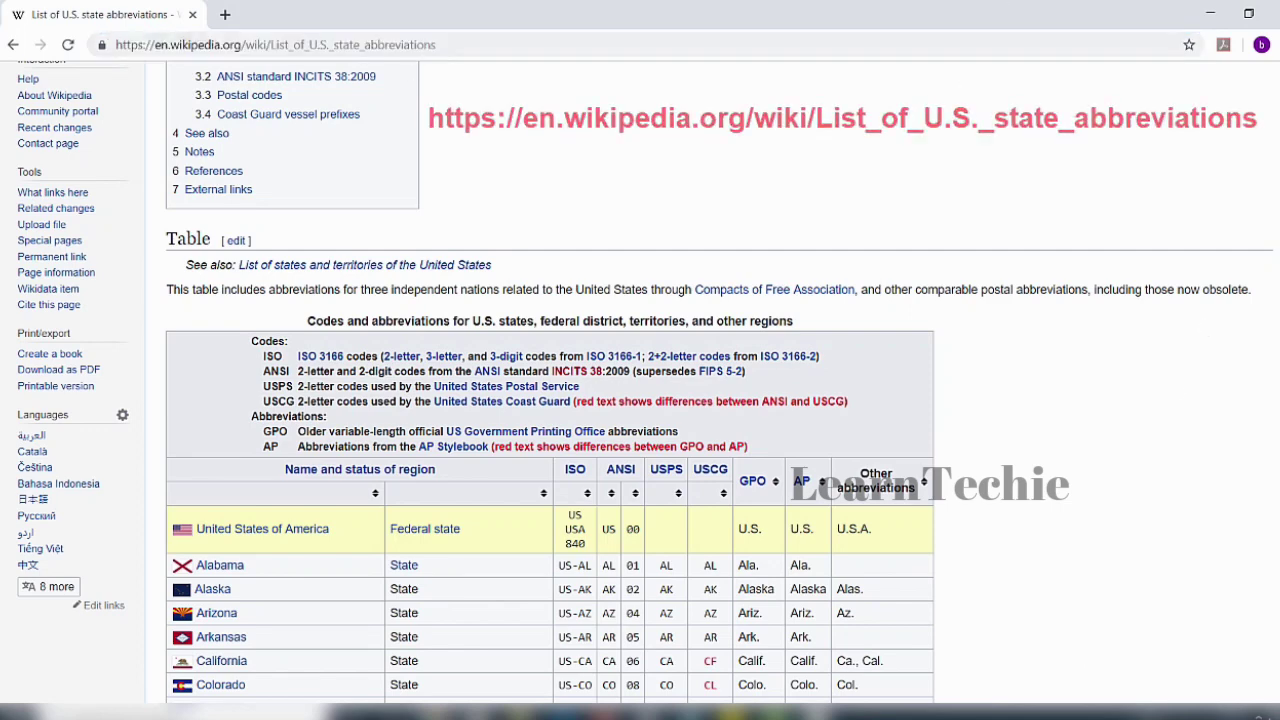
scroll(211, 152, "up", 3)
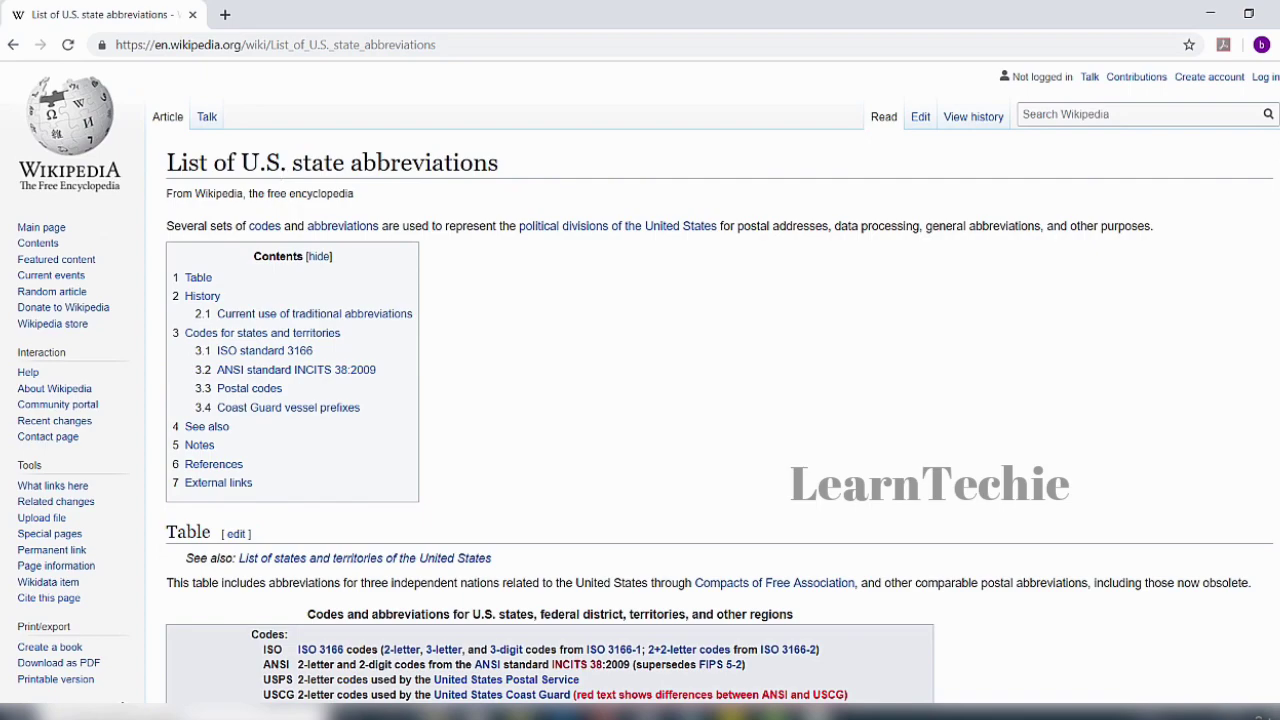
scroll(550, 390, "down", 7)
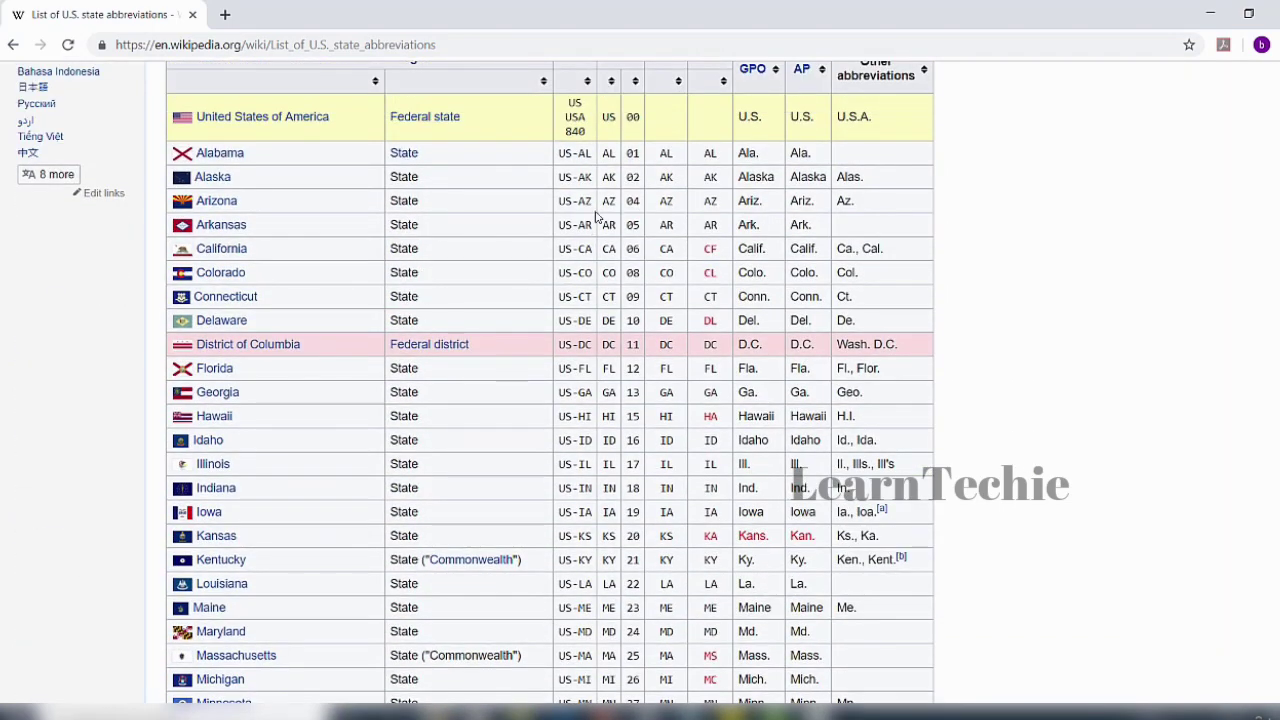
scroll(550, 390, "down", 12)
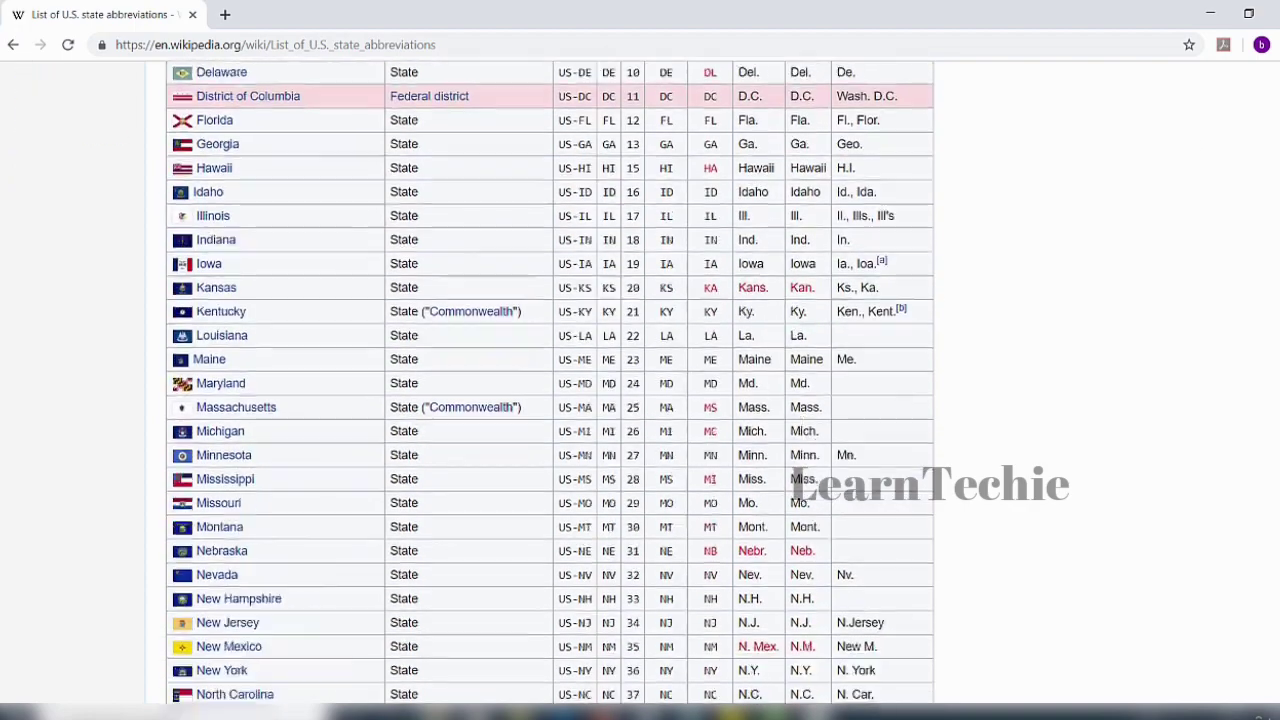
scroll(550, 390, "up", 15)
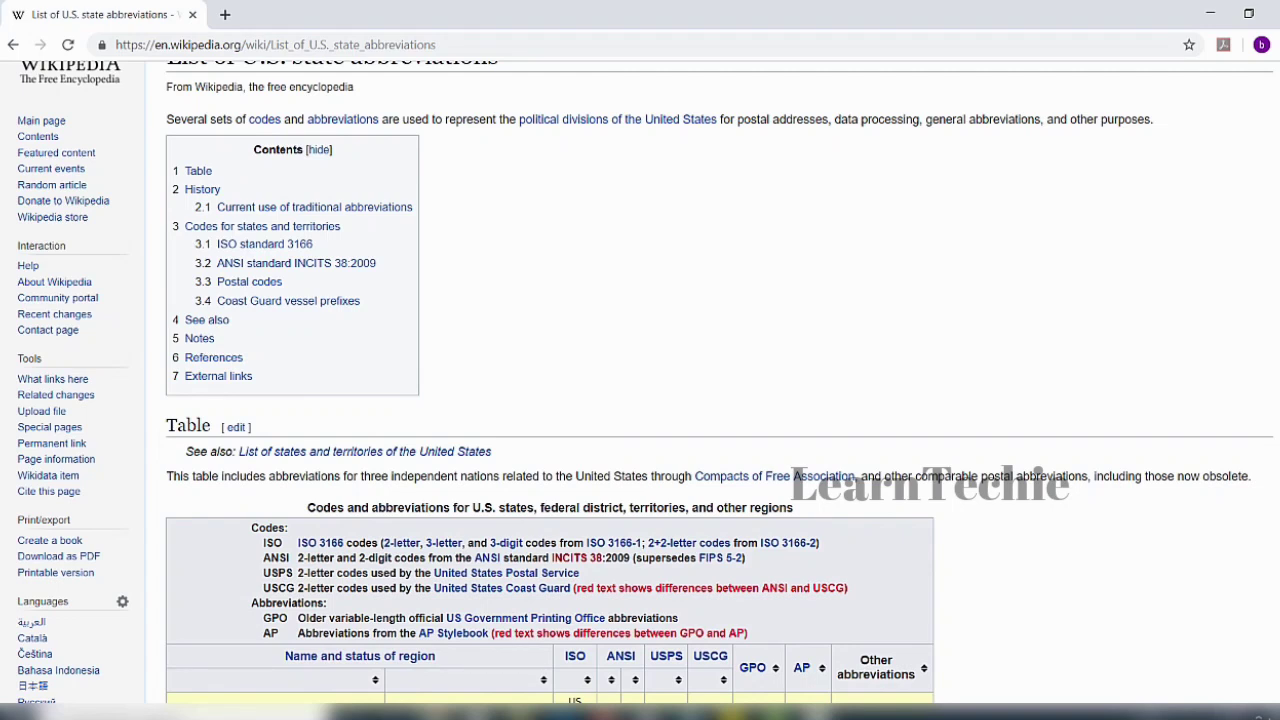
left_click(473, 45)
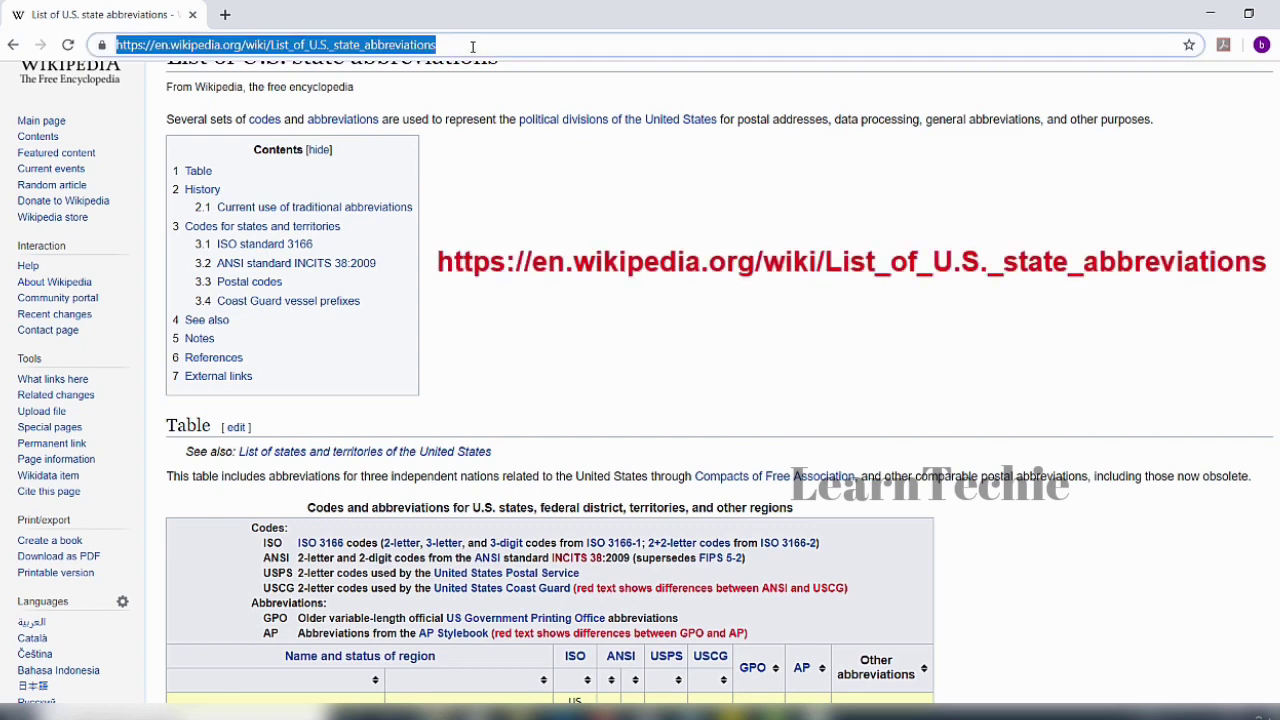
right_click(473, 45)
left_click(525, 134)
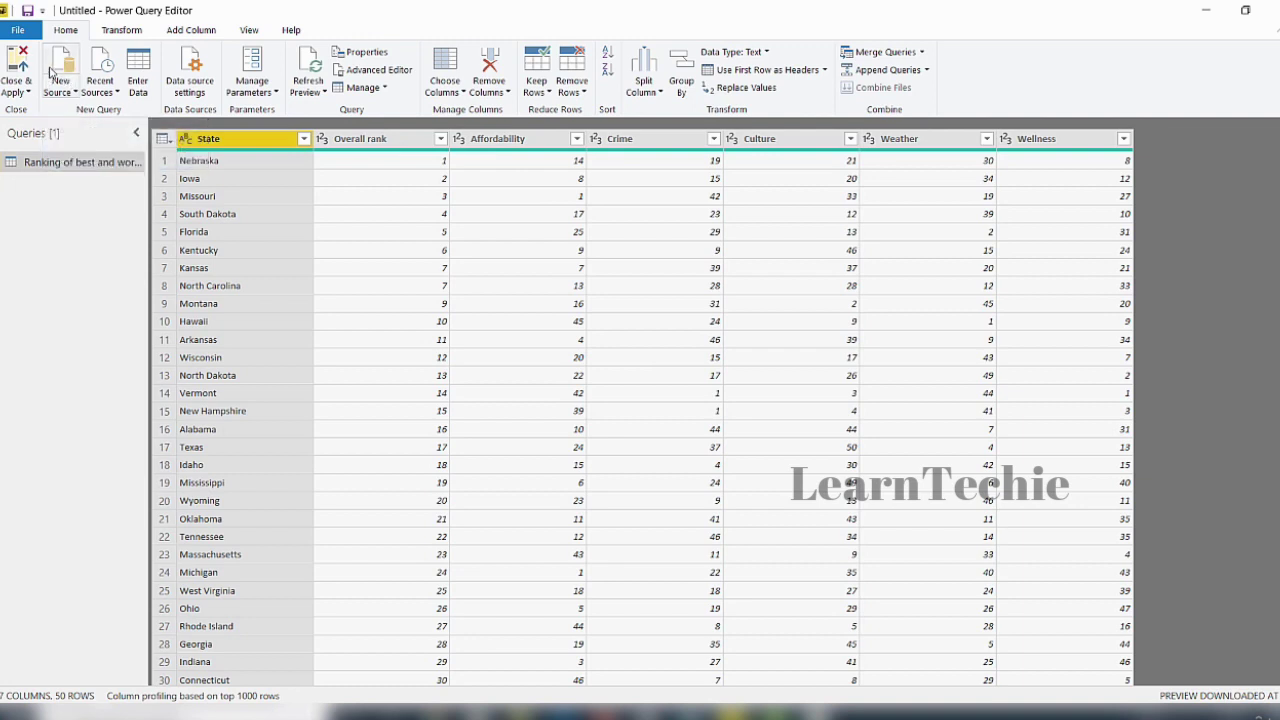
left_click(80, 93)
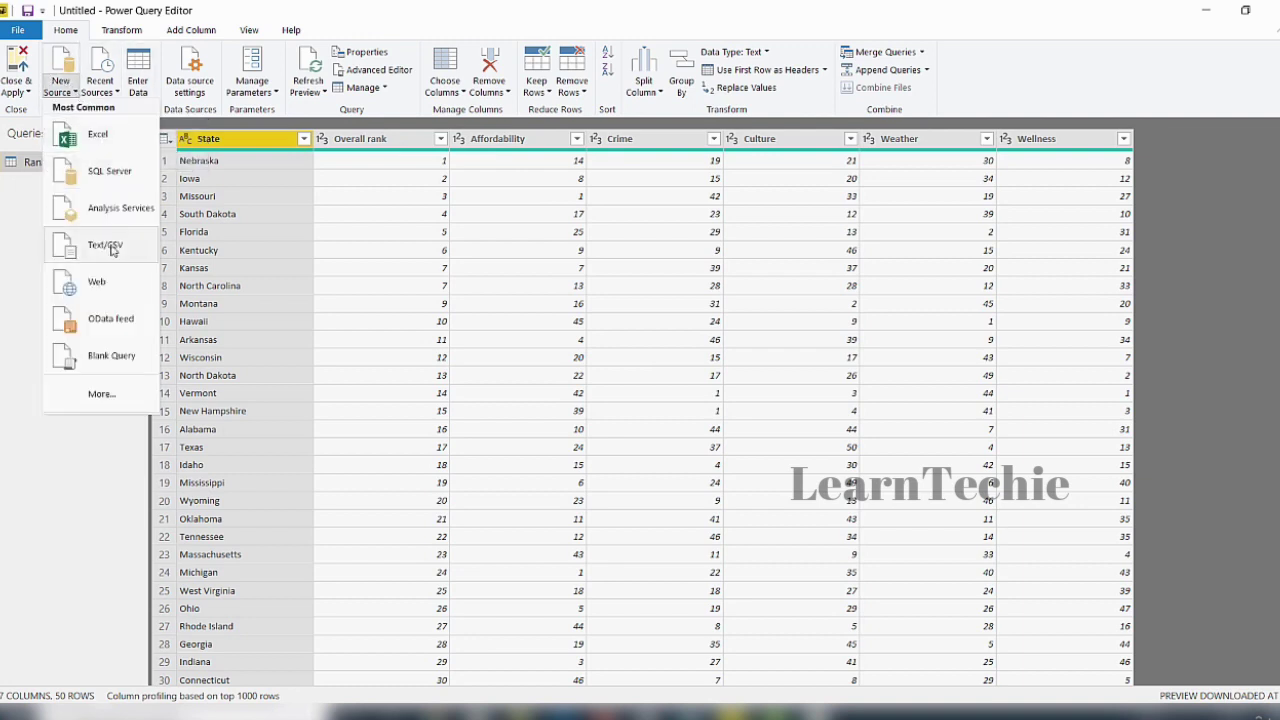
left_click(103, 287)
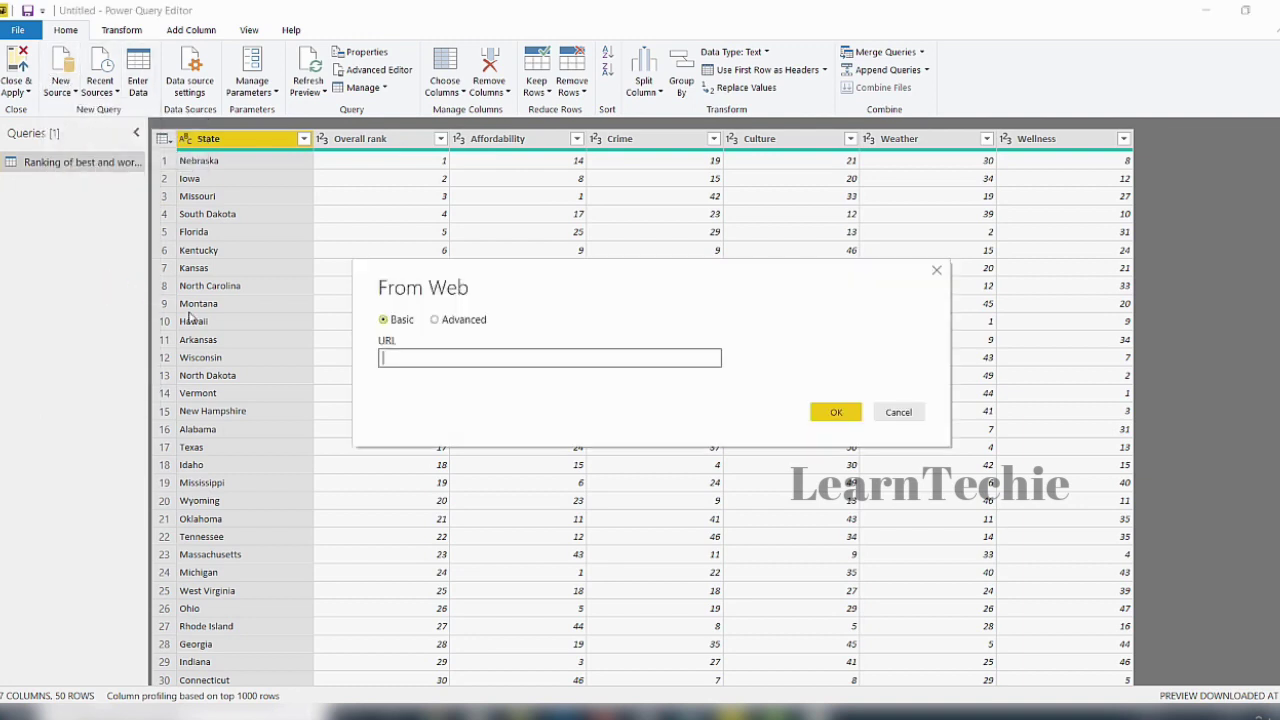
right_click(422, 358)
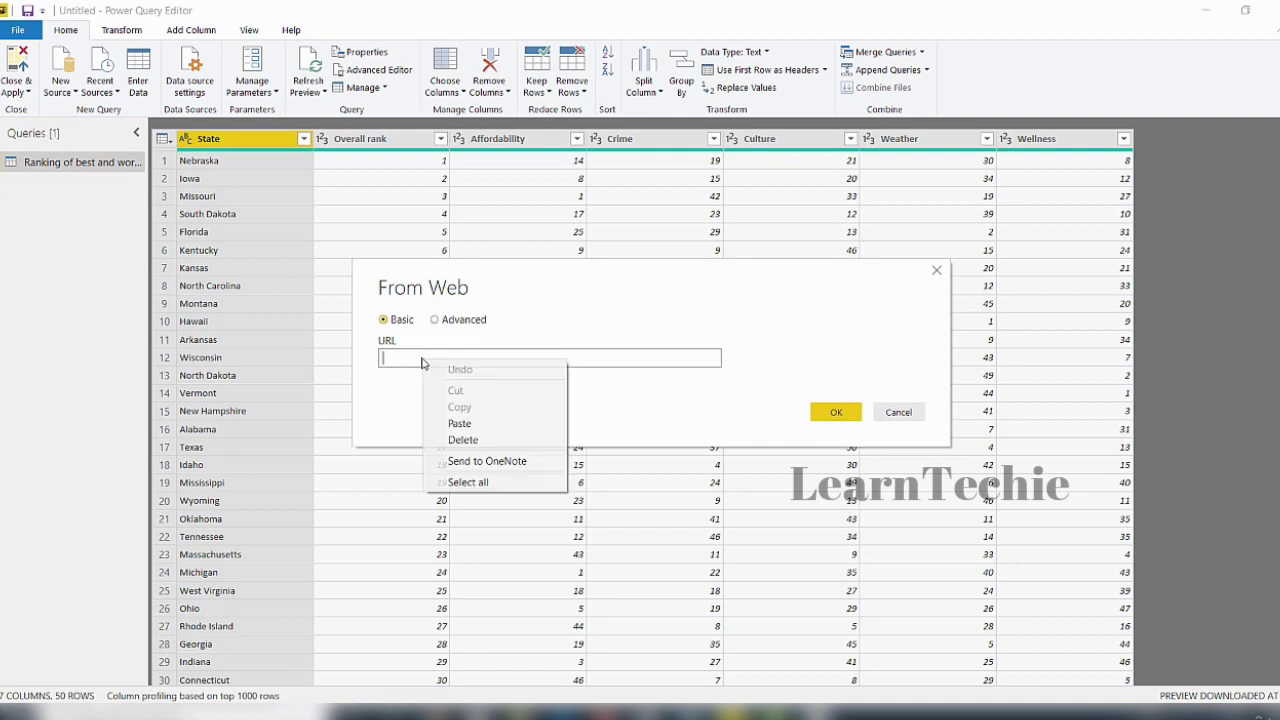
left_click(455, 424)
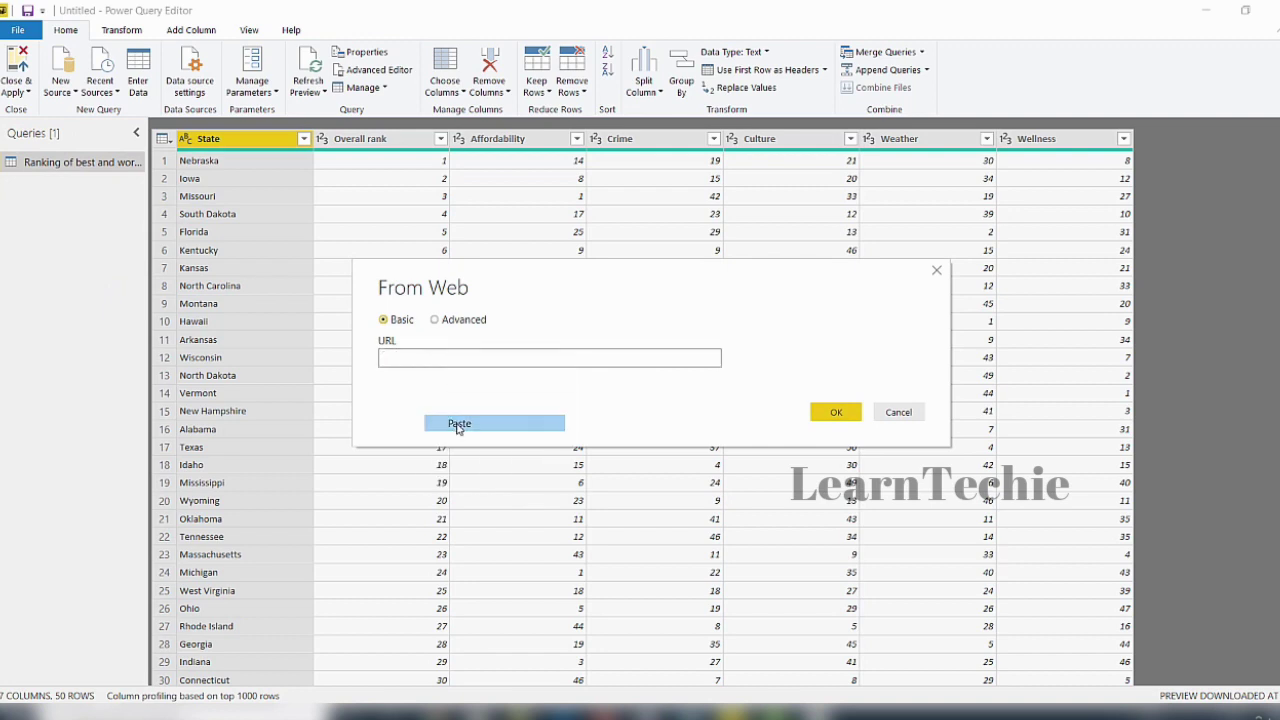
left_click(838, 420)
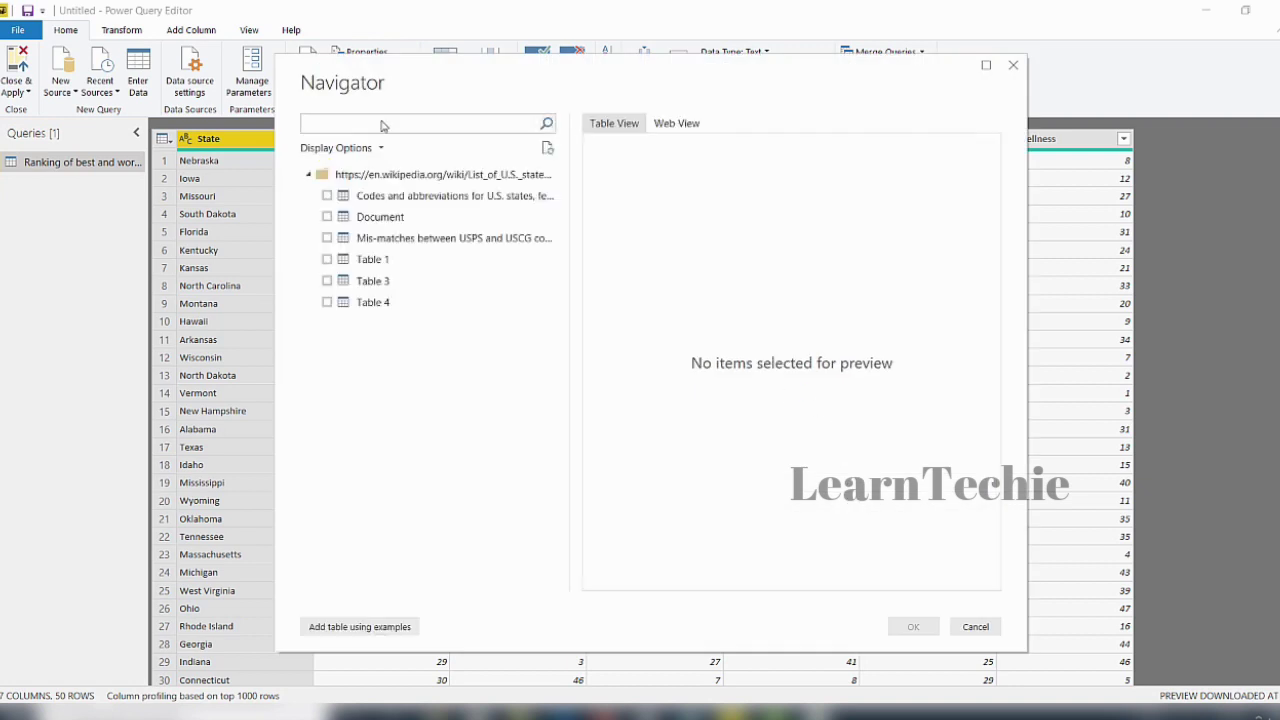
Import the "Codes and abbreviations for U.S. states" table from the Wikipedia source as a new query.
left_click_drag(515, 90, 498, 134)
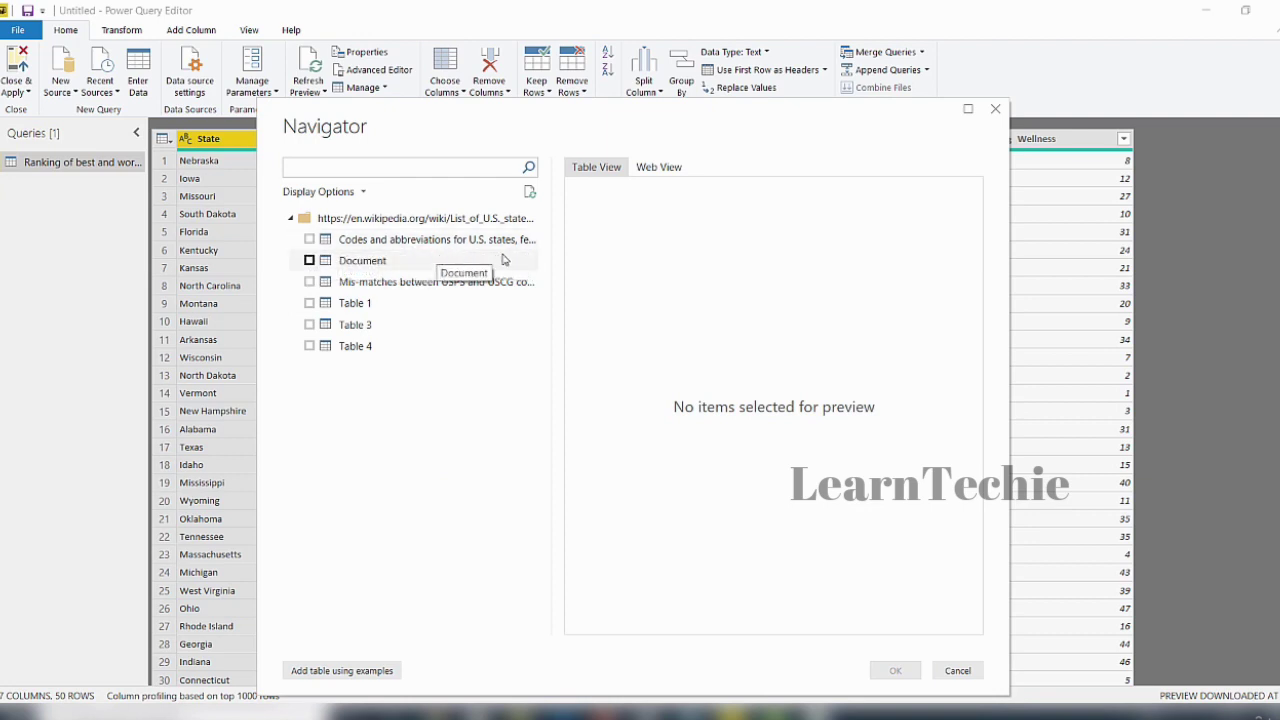
left_click(309, 239)
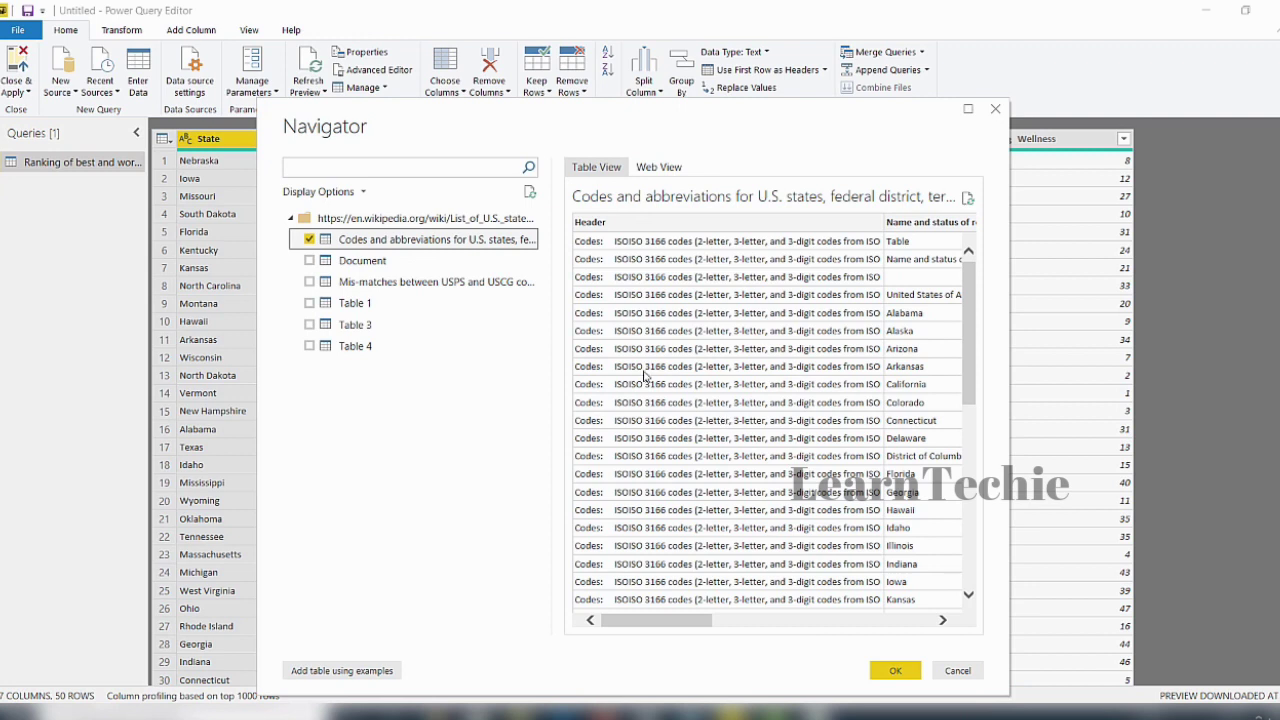
left_click(896, 672)
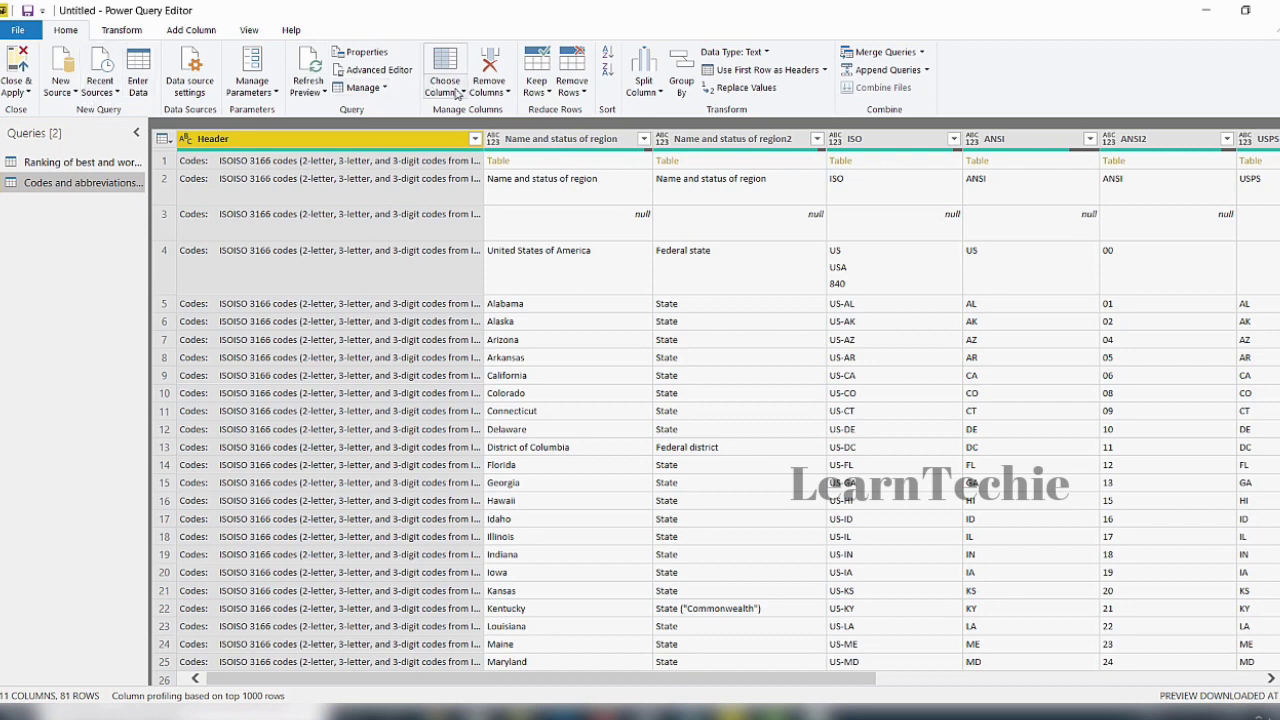
Remove the top 3 rows of the state codes and abbreviations query.
left_click(585, 93)
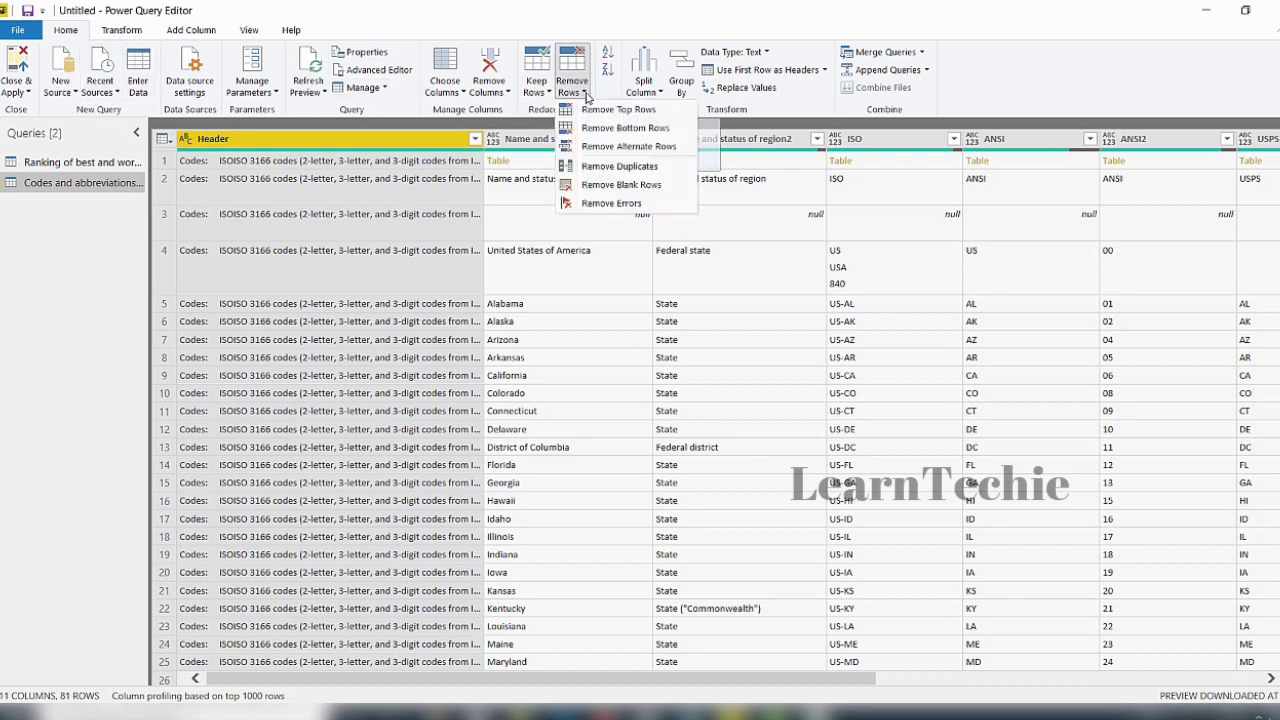
left_click(604, 115)
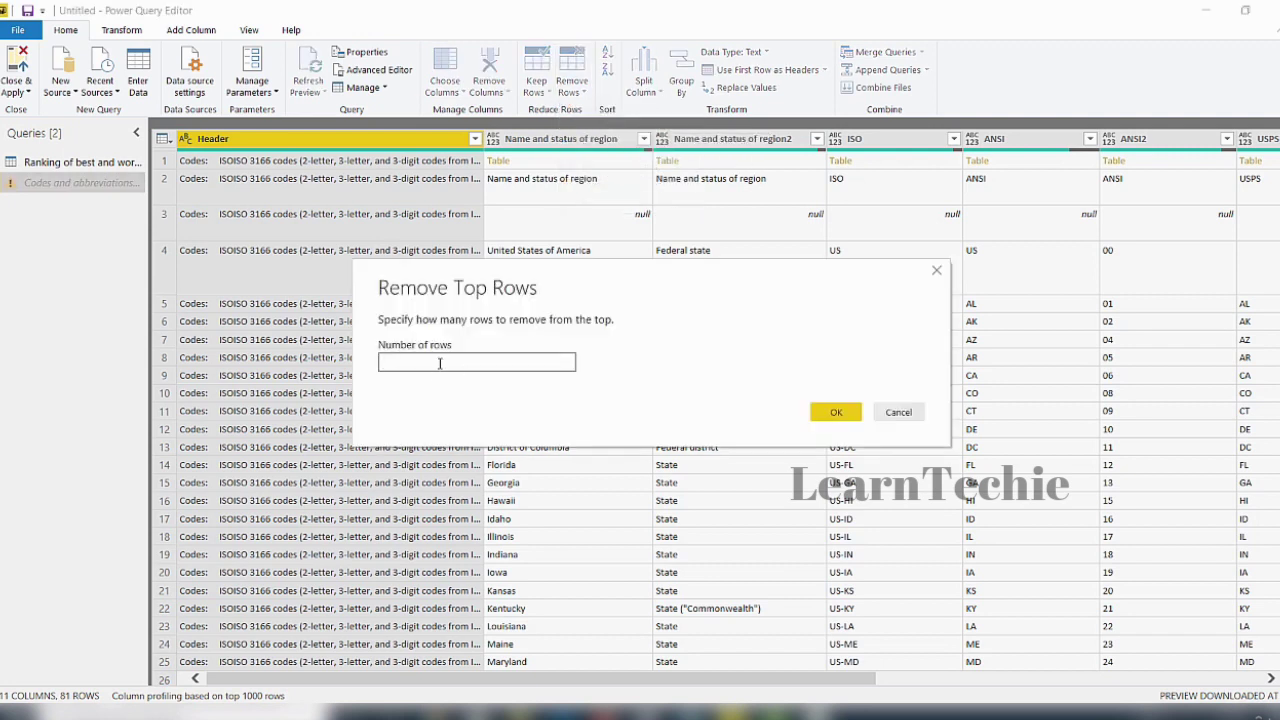
type("3")
left_click(846, 415)
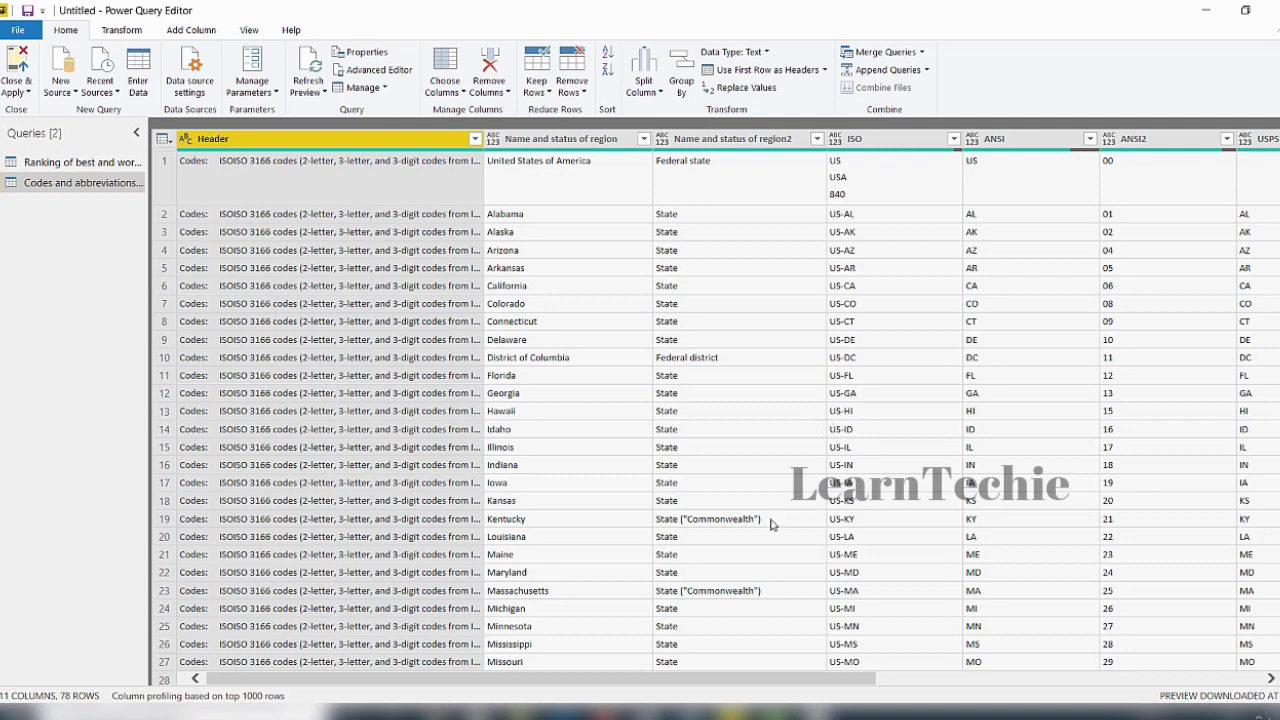
Remove the bottom 26 rows of the state codes and abbreviations query.
left_click(586, 93)
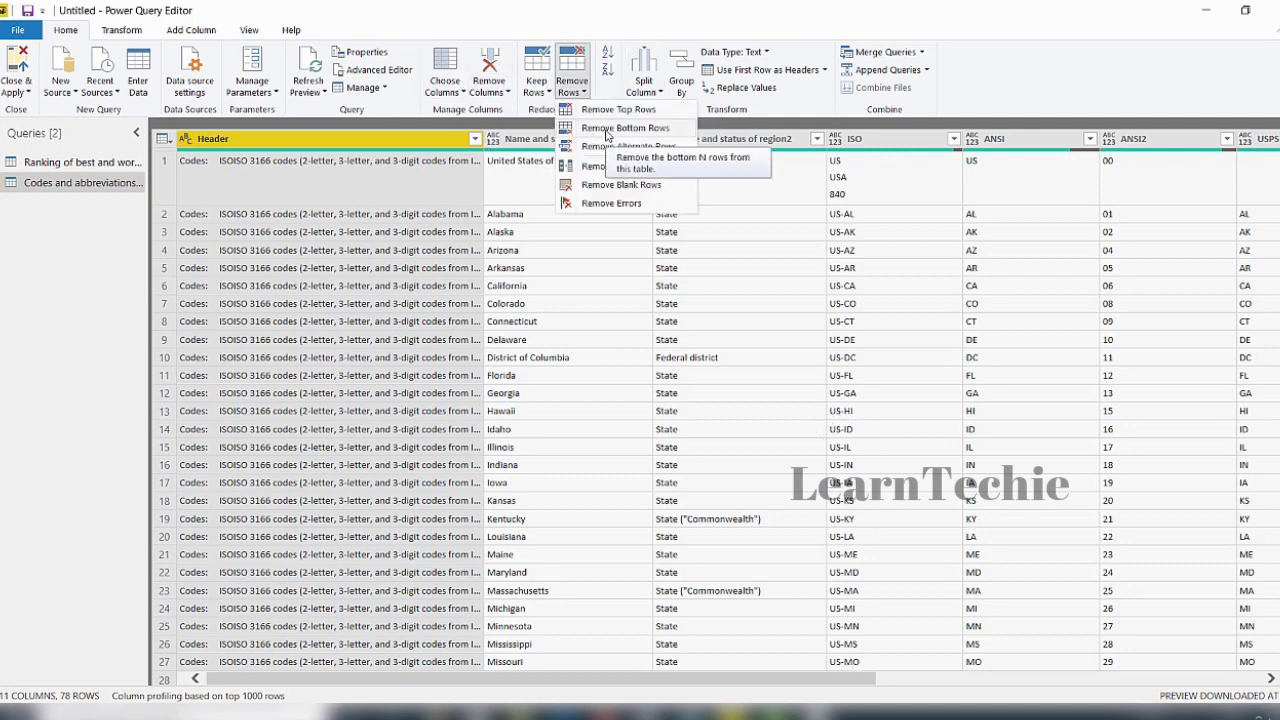
left_click(622, 128)
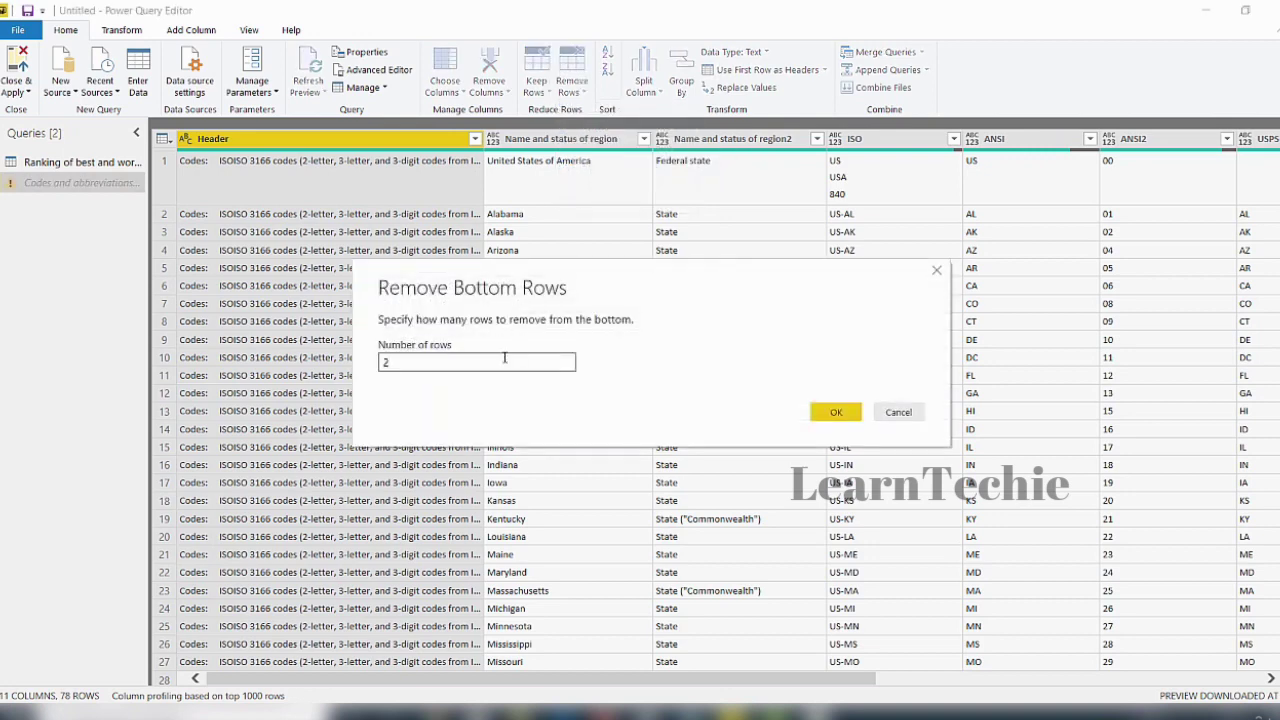
type("26")
left_click(840, 414)
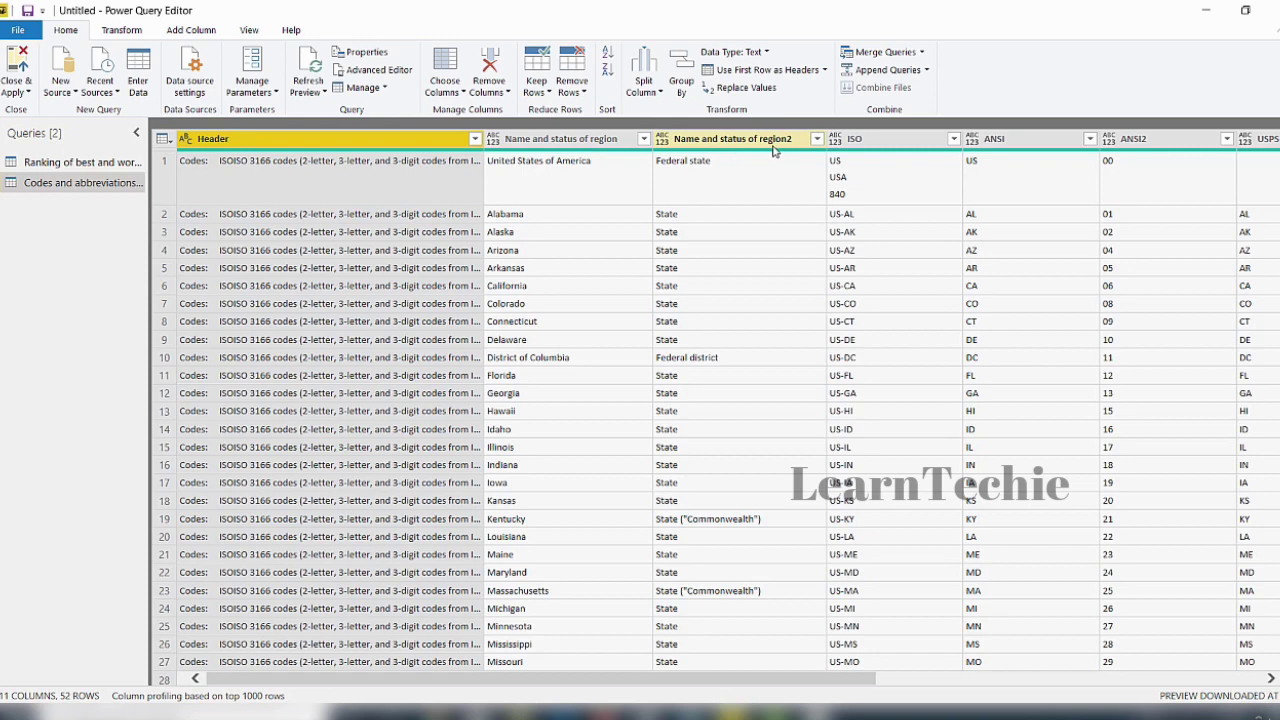
Filter the "Name and status of region2" column to exclude the Federal district rows.
left_click(817, 139)
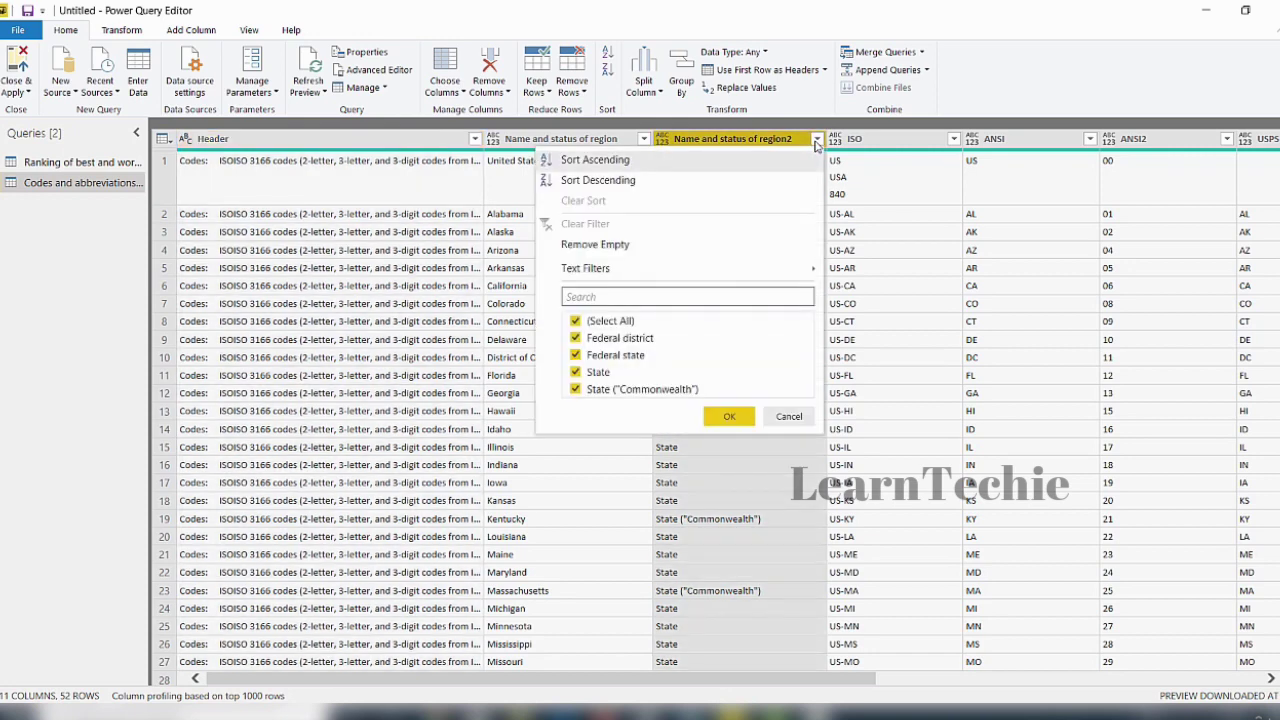
left_click(576, 339)
left_click(730, 418)
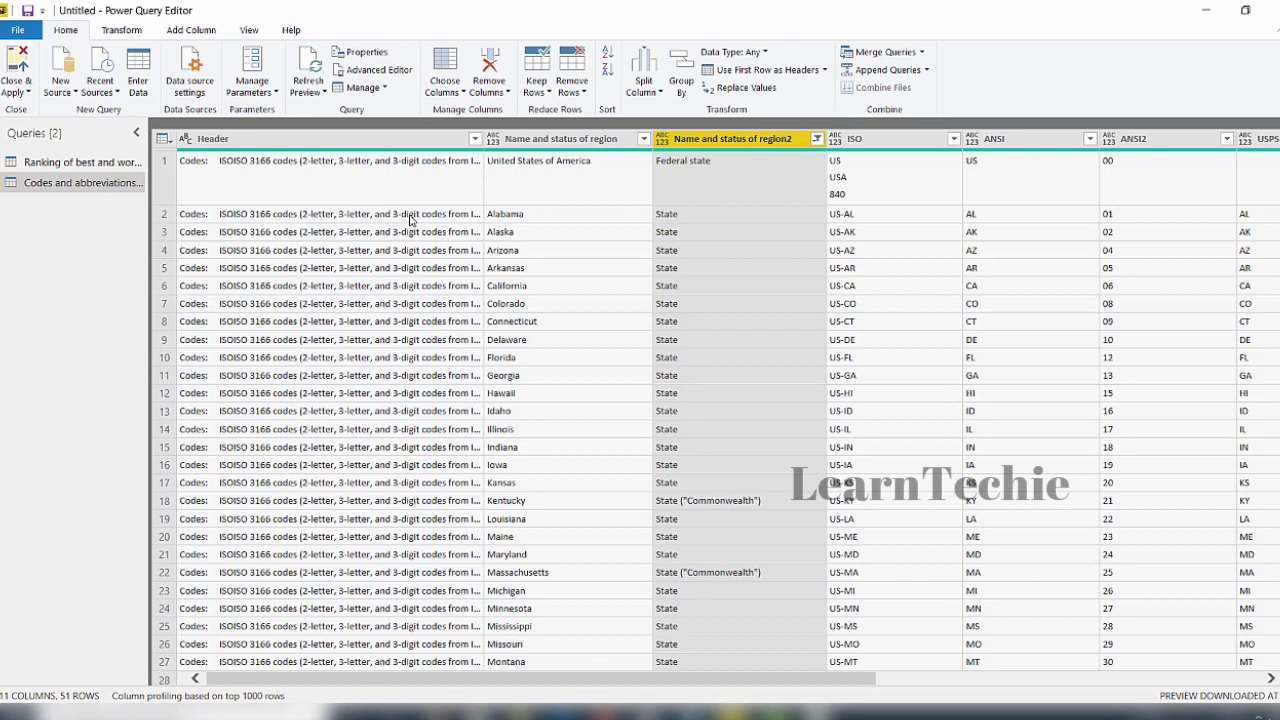
Look through all columns of the abbreviations query to identify the ones that are not needed.
left_click(320, 146)
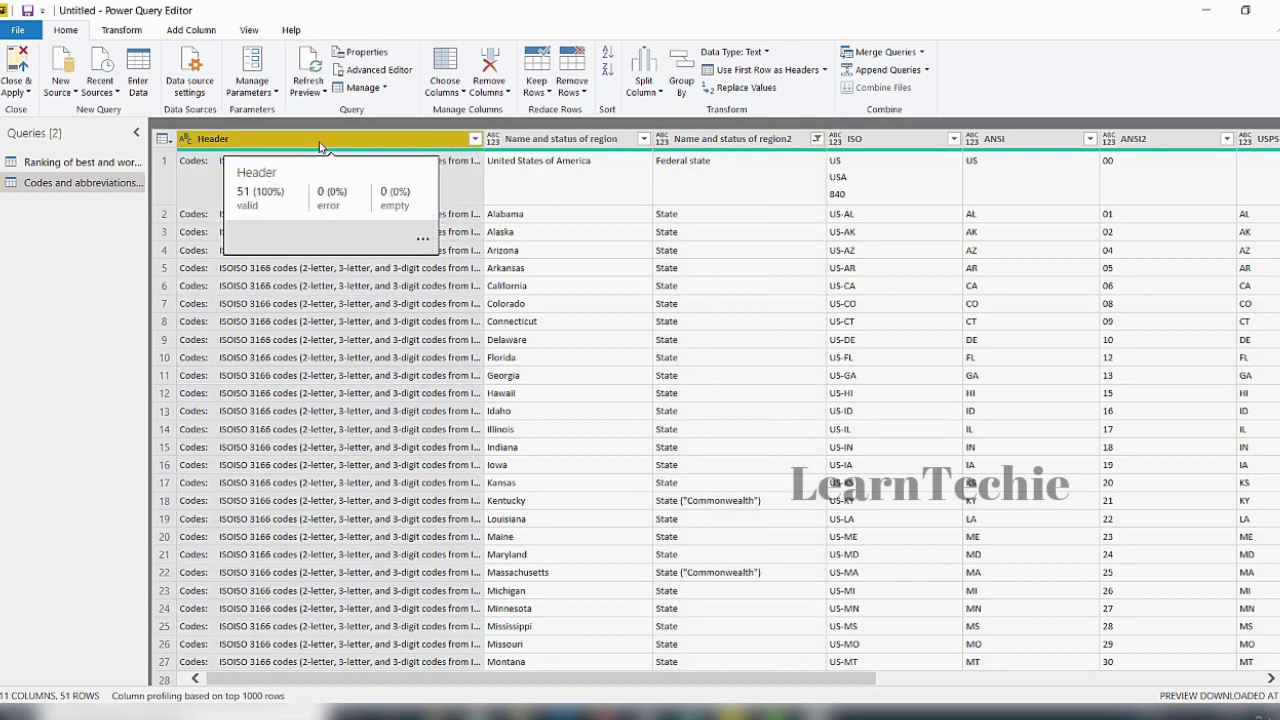
left_click(538, 140)
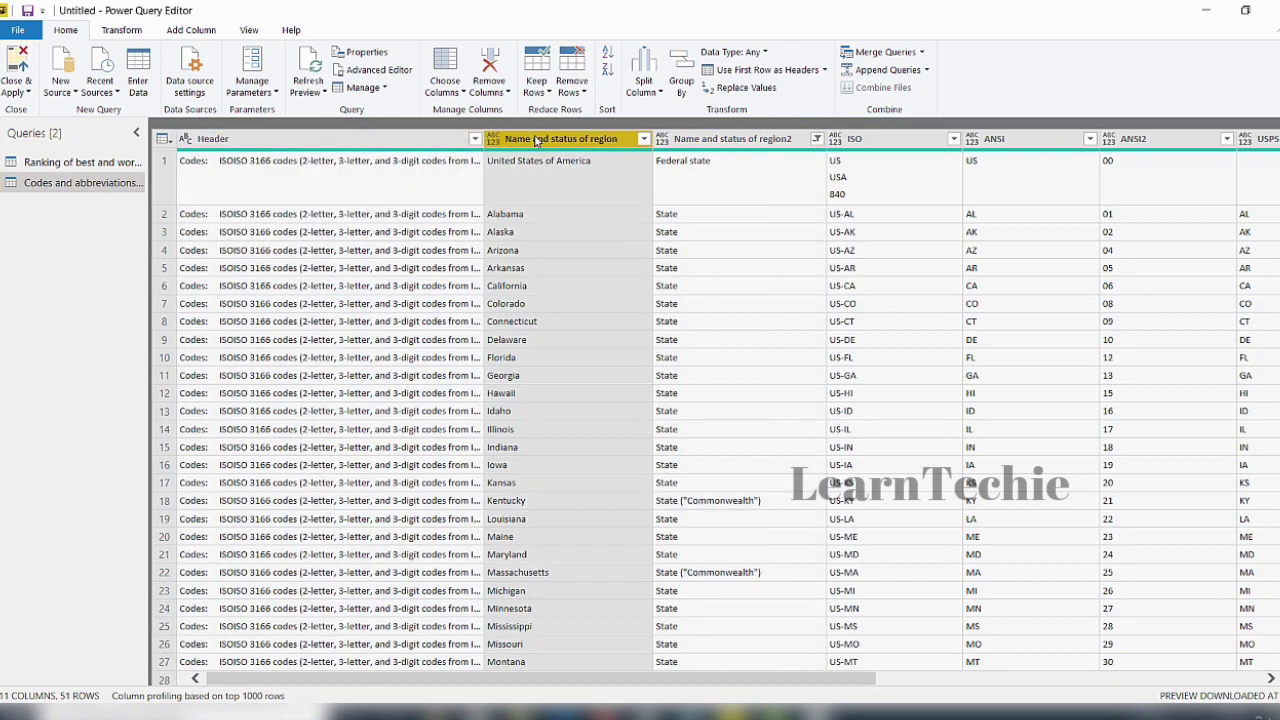
left_click(722, 145)
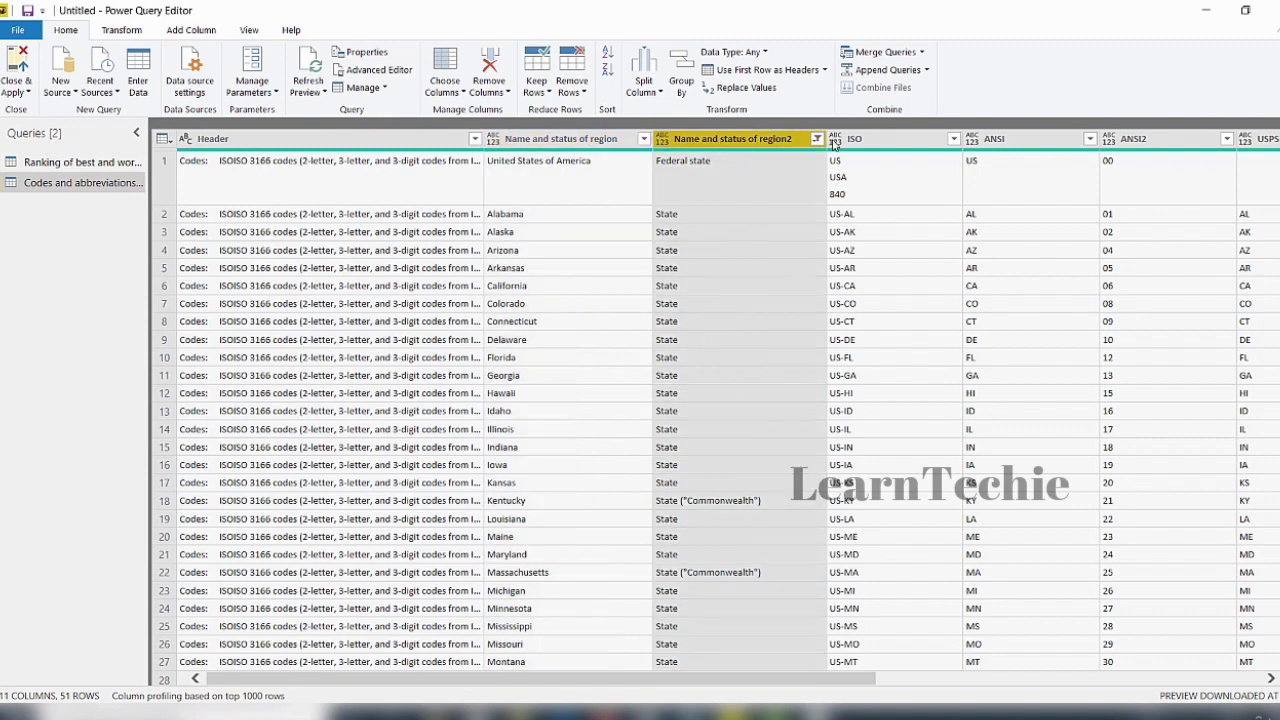
left_click(836, 139)
left_click(995, 140)
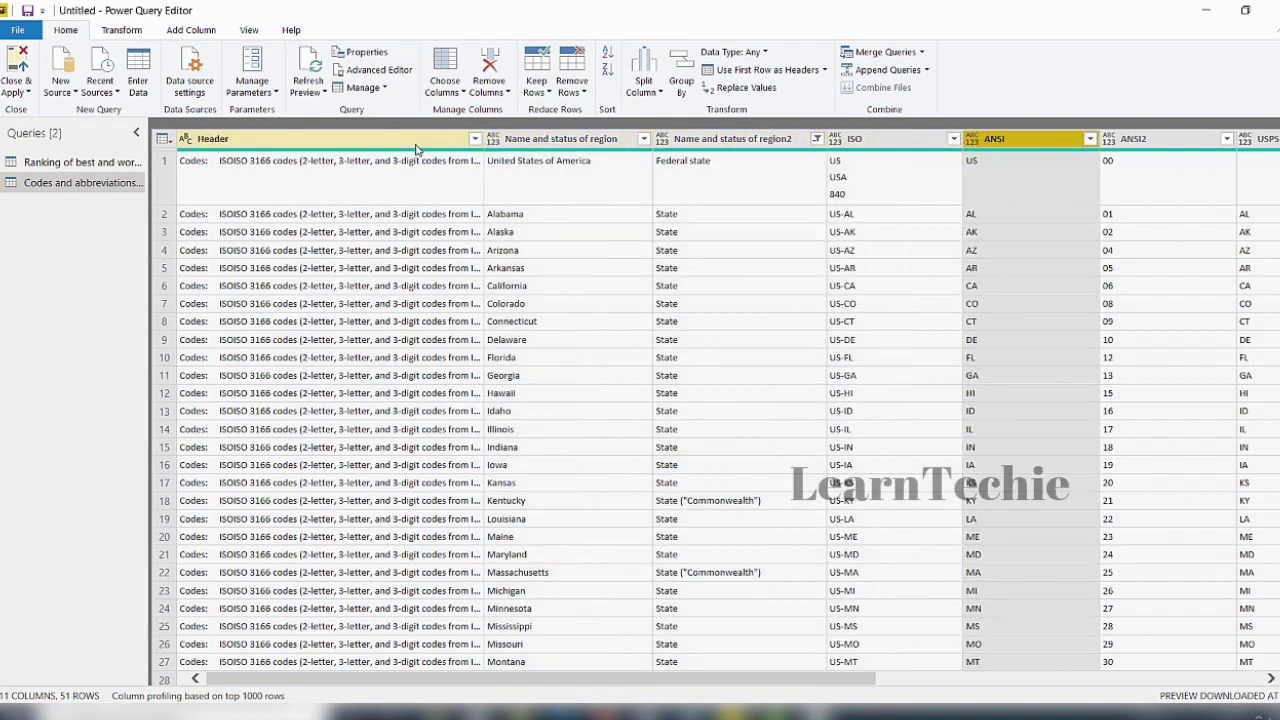
left_click_drag(714, 680, 1096, 680)
left_click_drag(1000, 680, 615, 690)
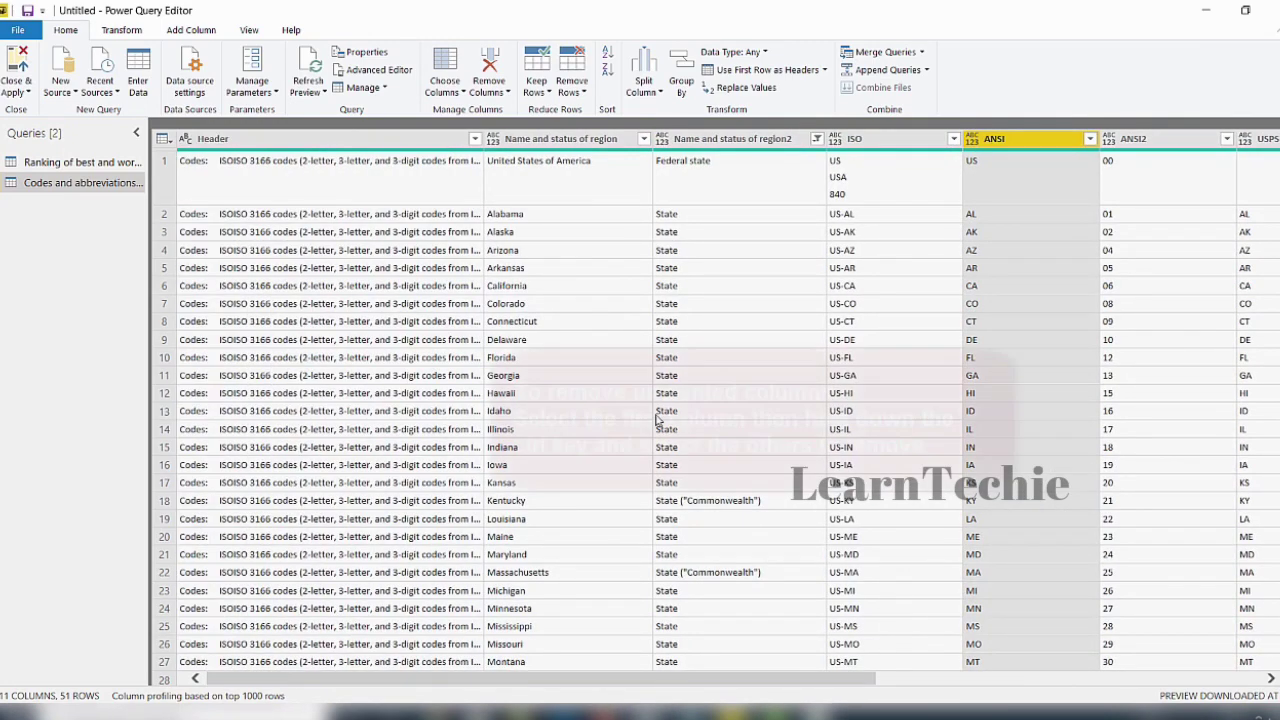
Remove the Header, Name and status of region2, ISO, ANSI2, USPS, USCG, GPO, AP and Other abbreviations columns.
left_click(247, 142)
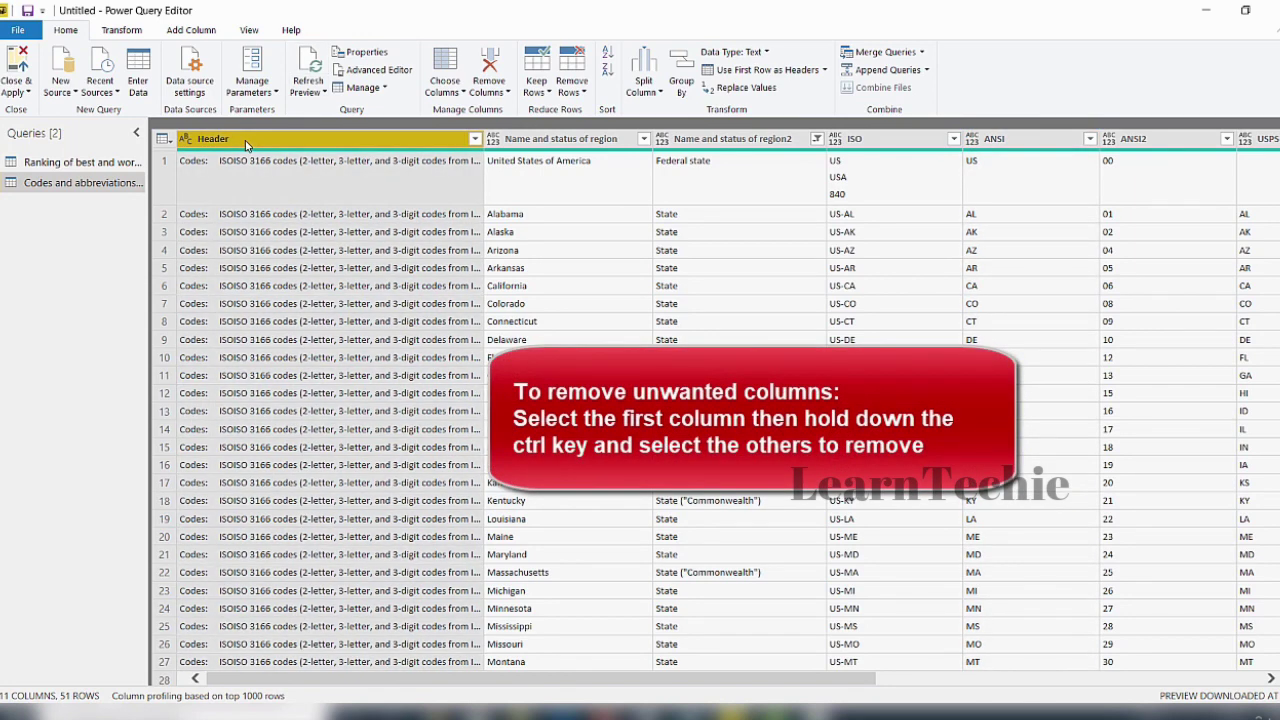
left_click(728, 146, "ctrl")
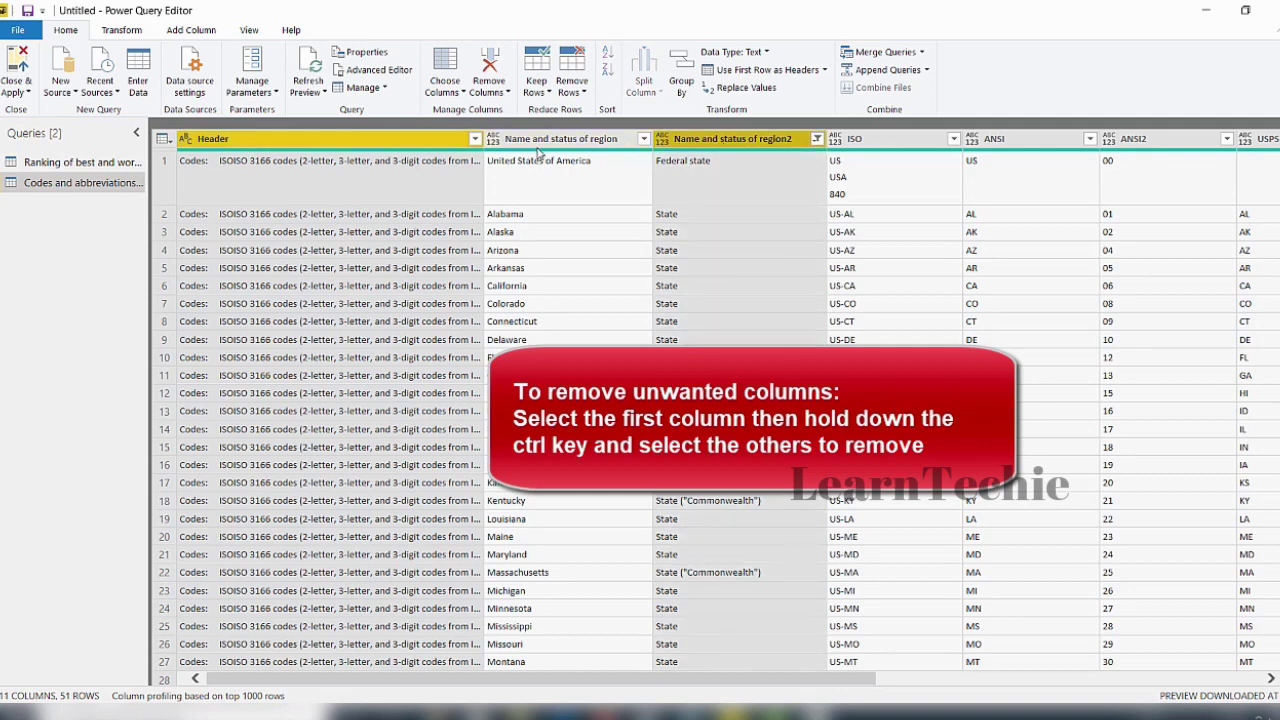
left_click(883, 144, "ctrl")
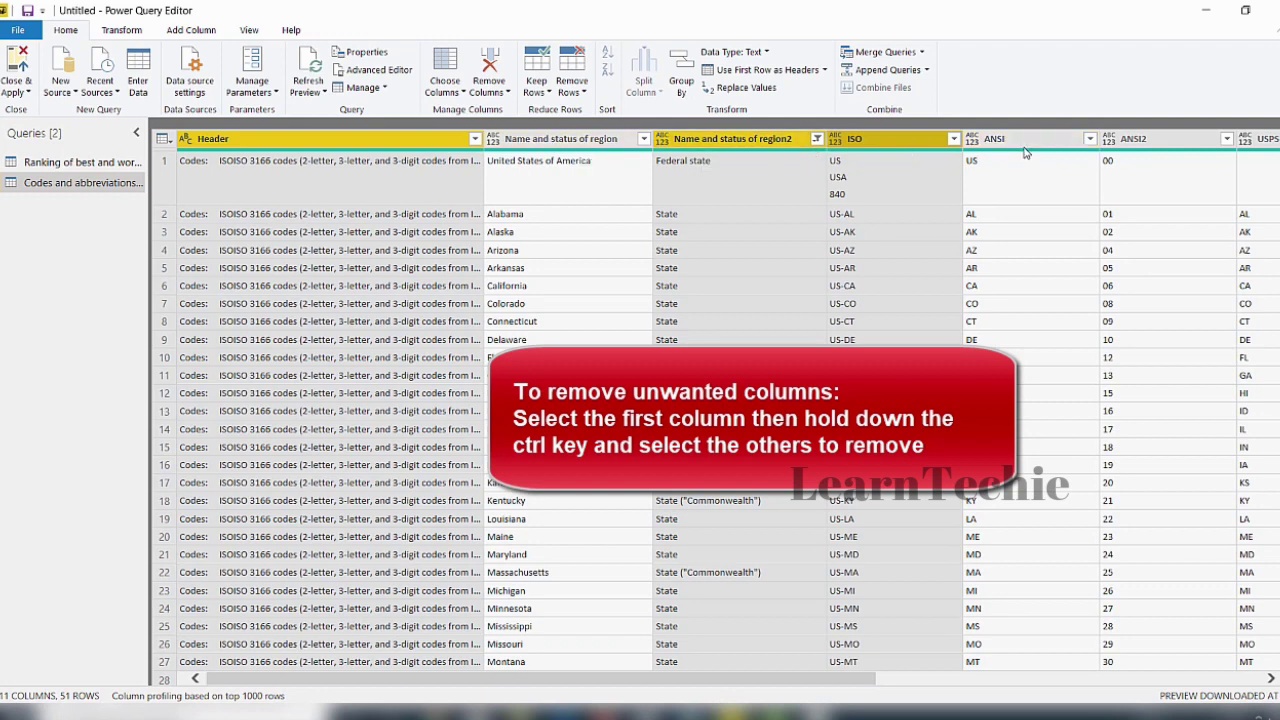
left_click(1133, 145, "ctrl")
left_click_drag(868, 684, 1096, 683)
left_click(911, 145, "ctrl")
left_click(1045, 142, "ctrl")
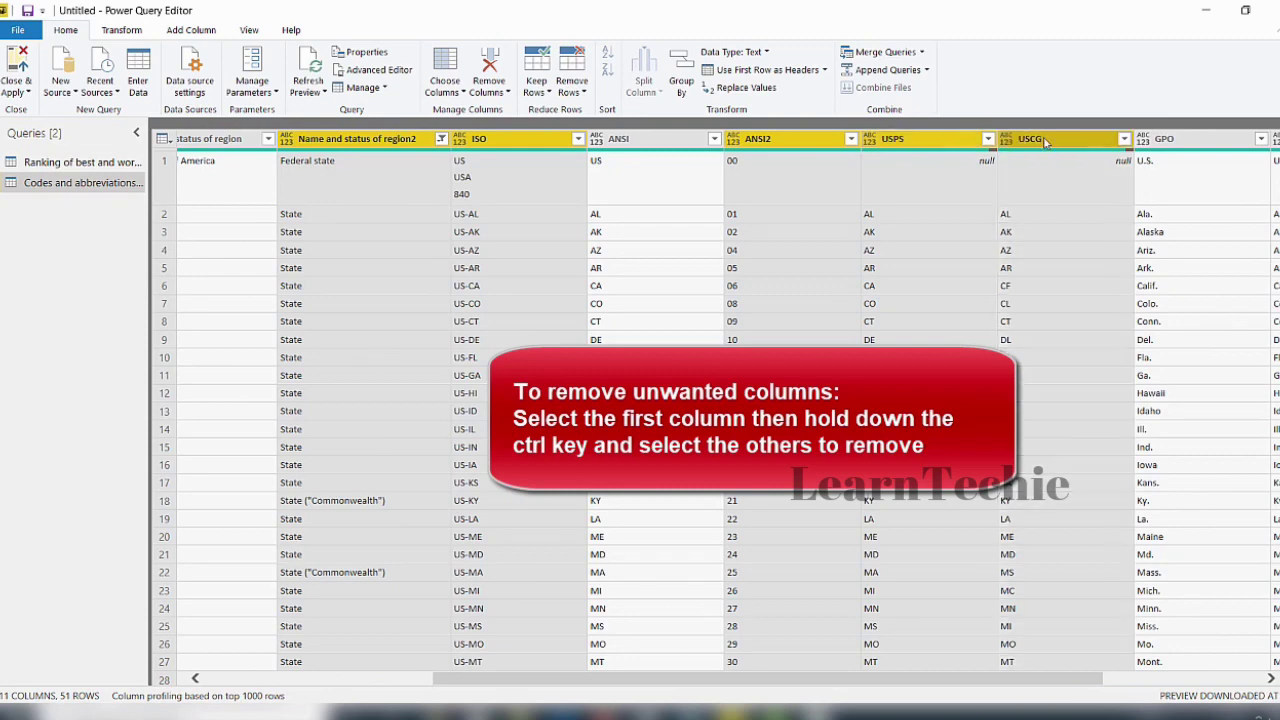
left_click(1143, 145, "ctrl")
key("Escape")
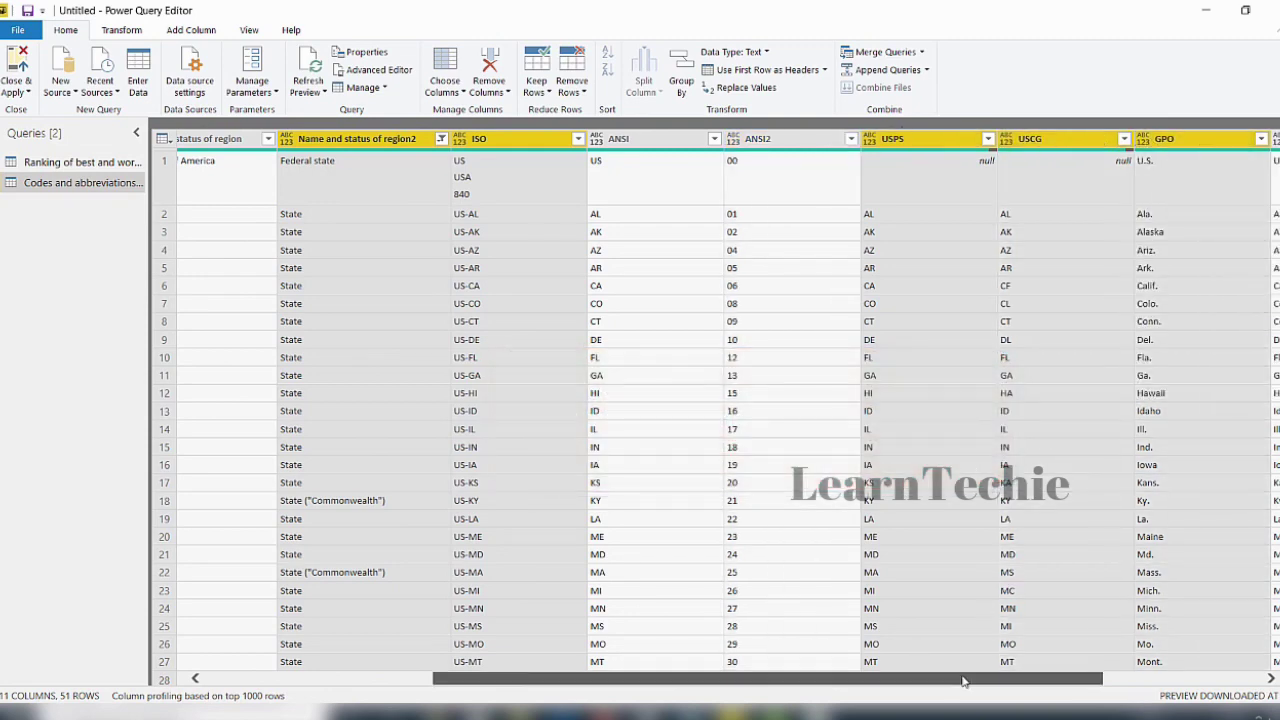
left_click_drag(963, 681, 1121, 681)
left_click(1057, 141, "ctrl")
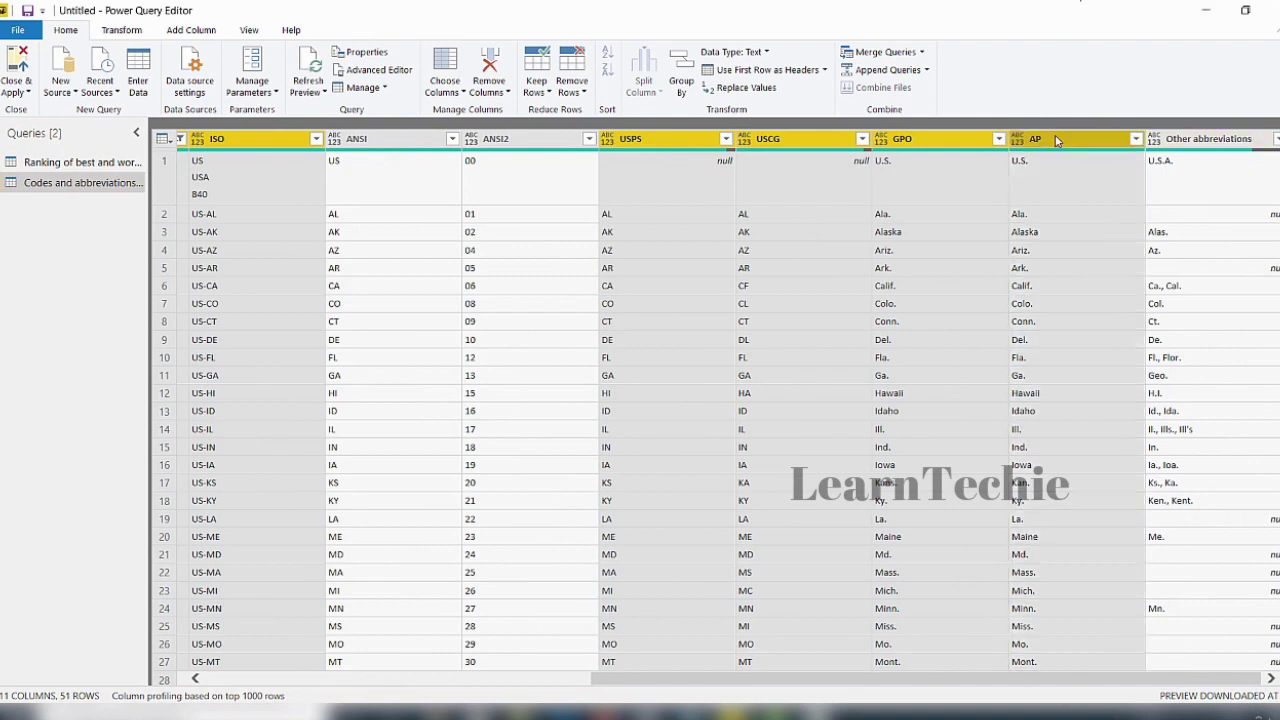
left_click(1176, 139, "ctrl")
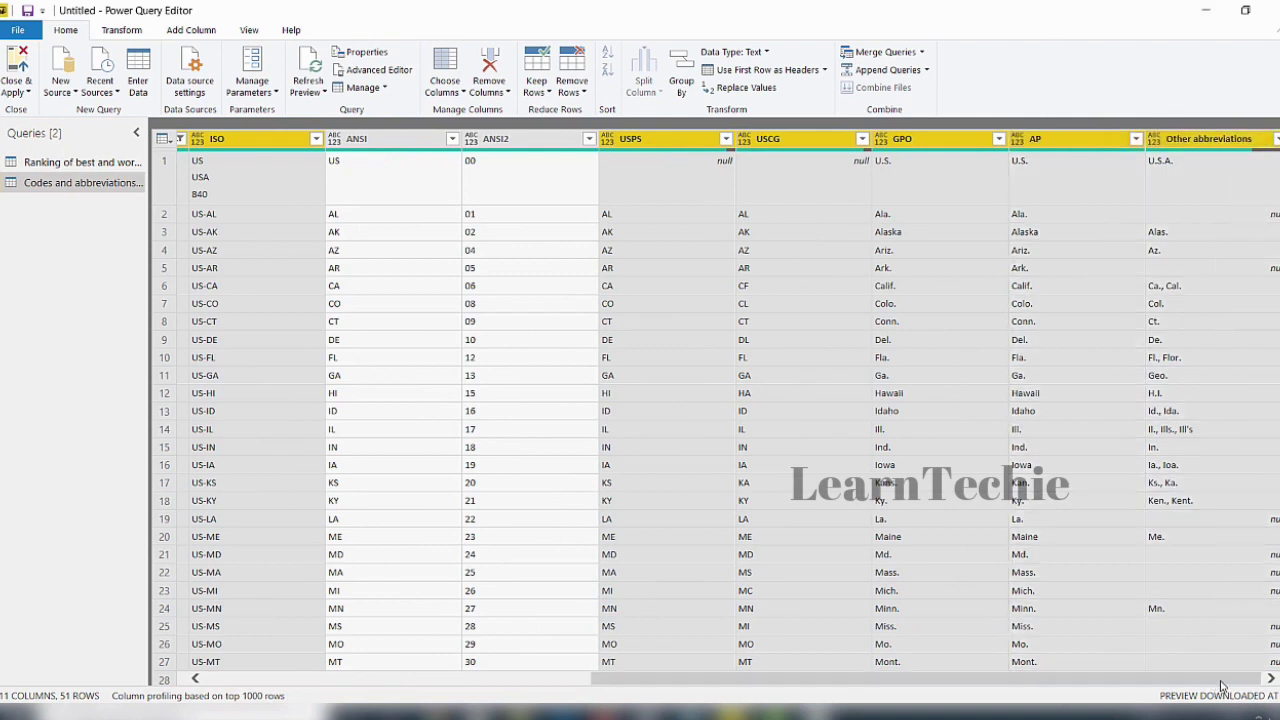
left_click(509, 95)
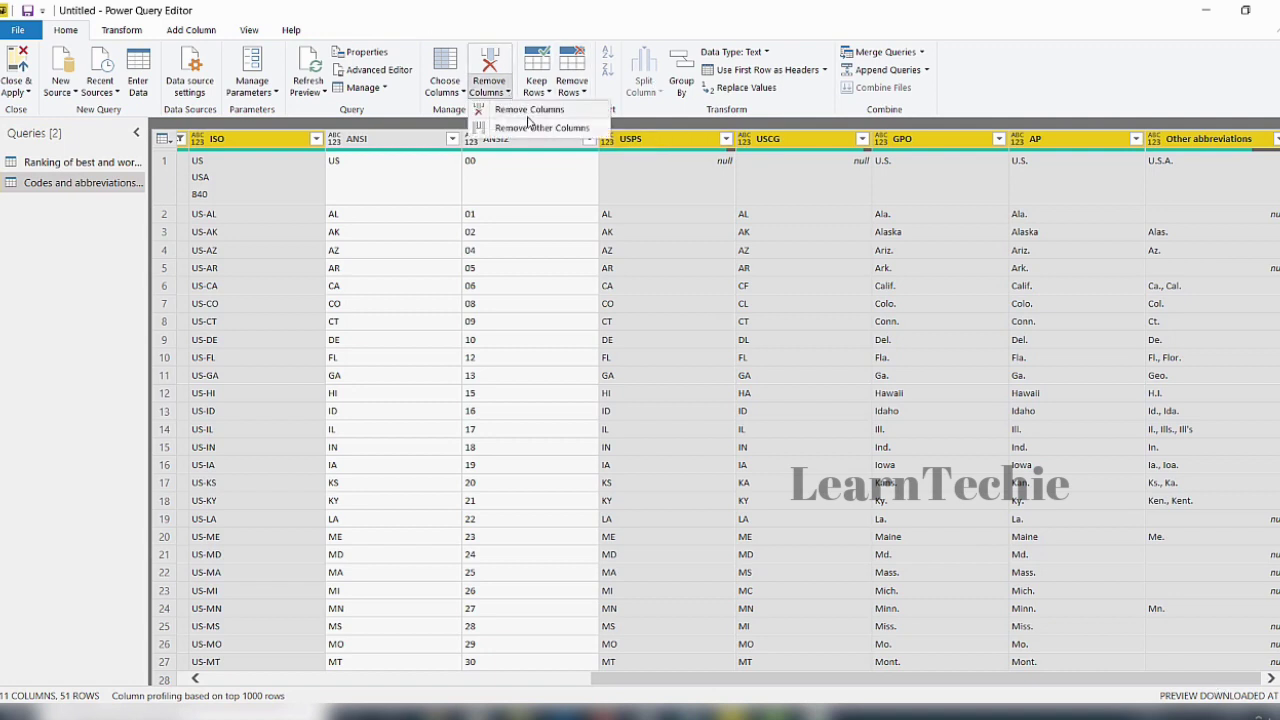
left_click(531, 116)
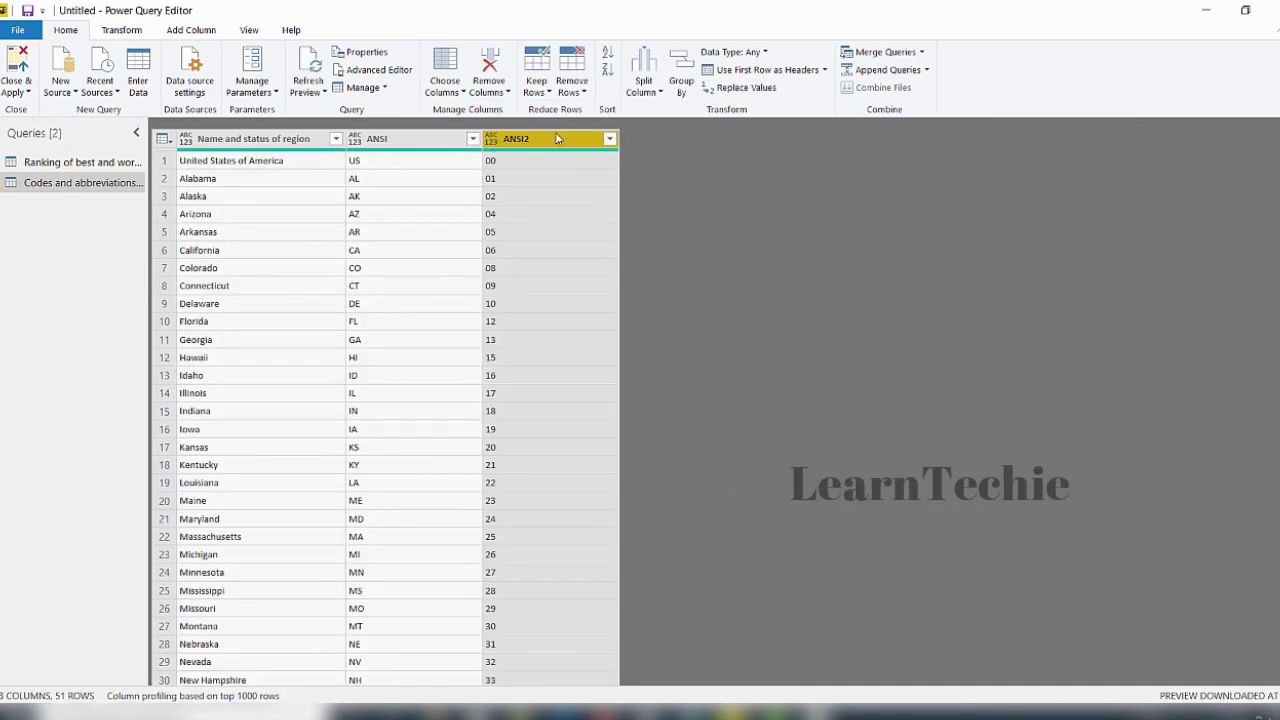
left_click(510, 97)
left_click(508, 110)
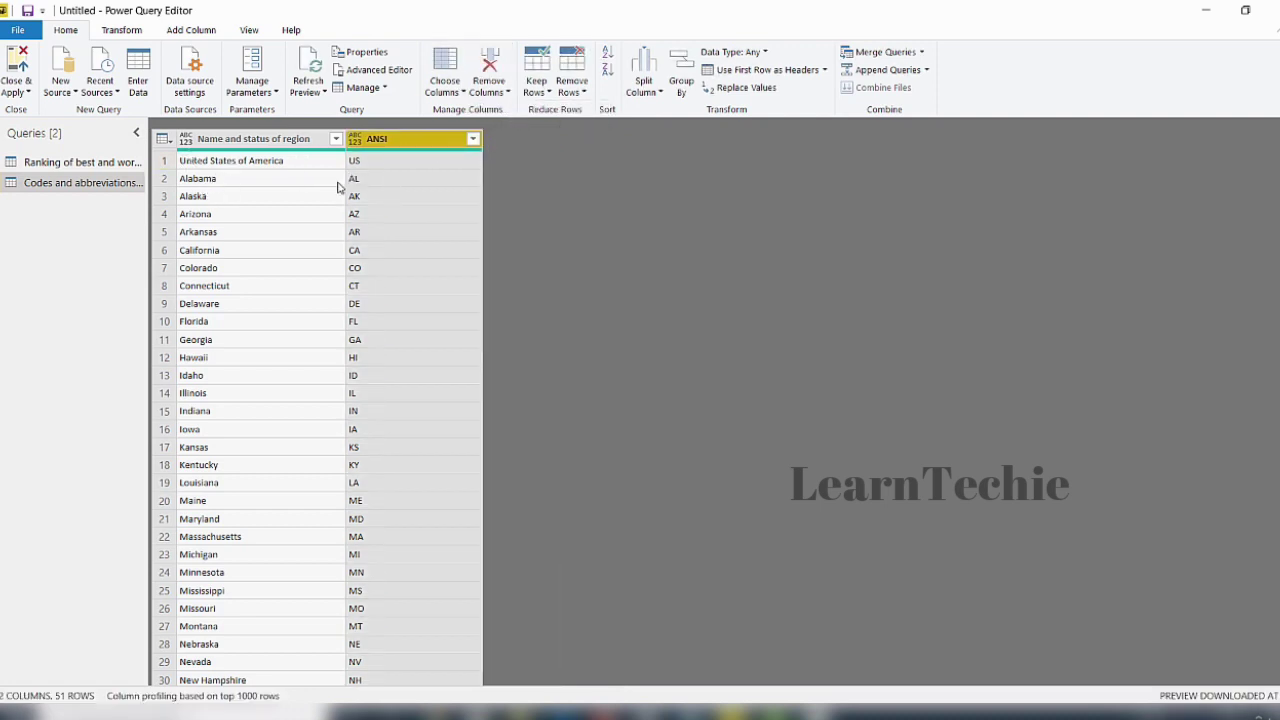
Promote the first row of the abbreviations query to column headers.
left_click(290, 141)
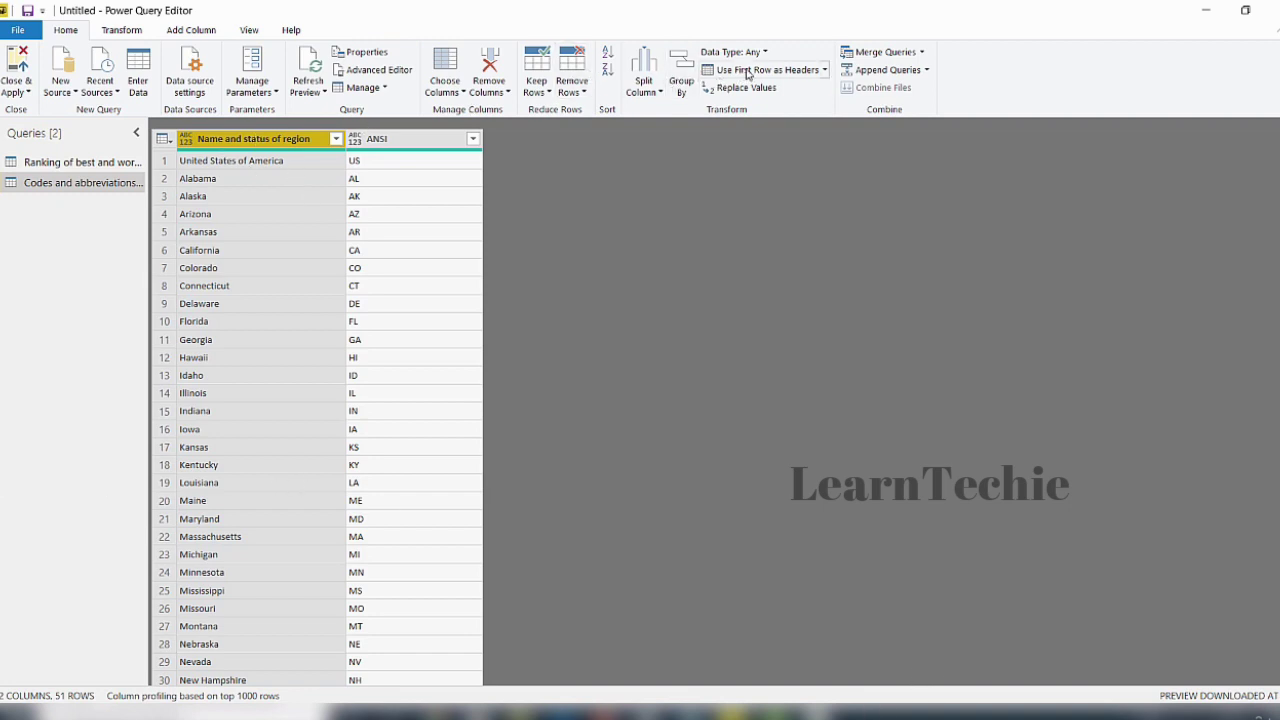
left_click(824, 70)
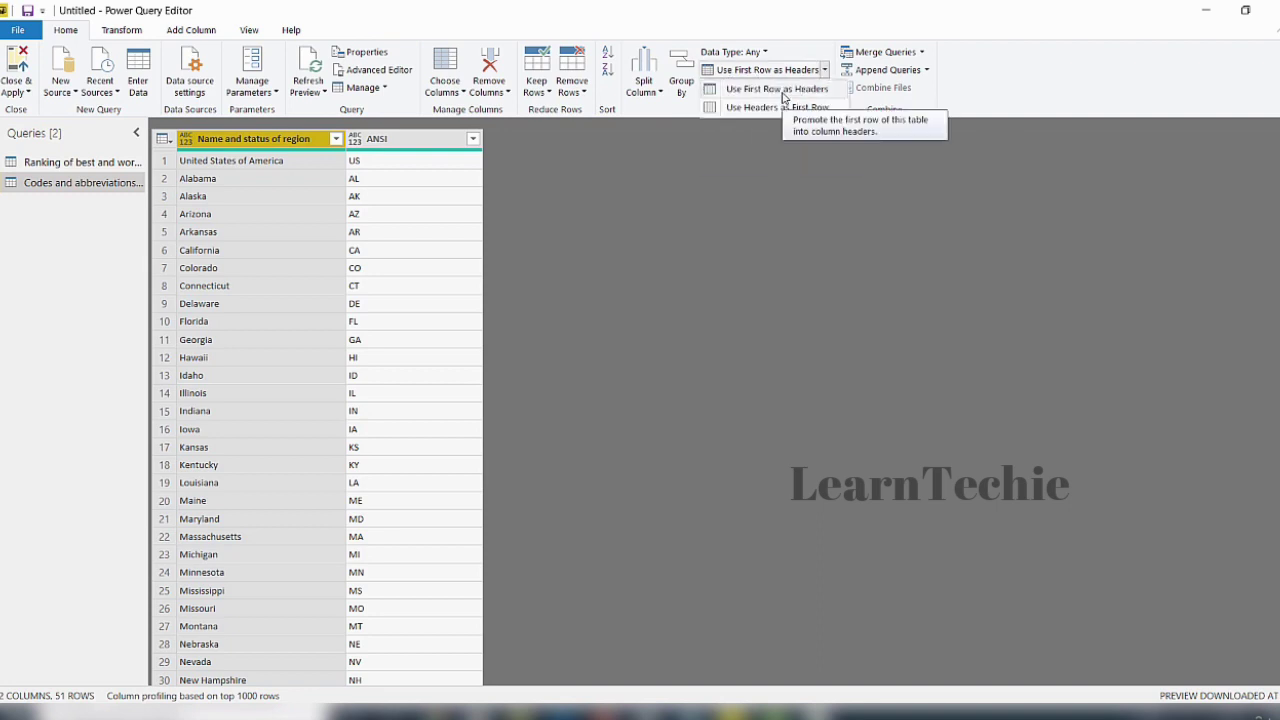
left_click(783, 94)
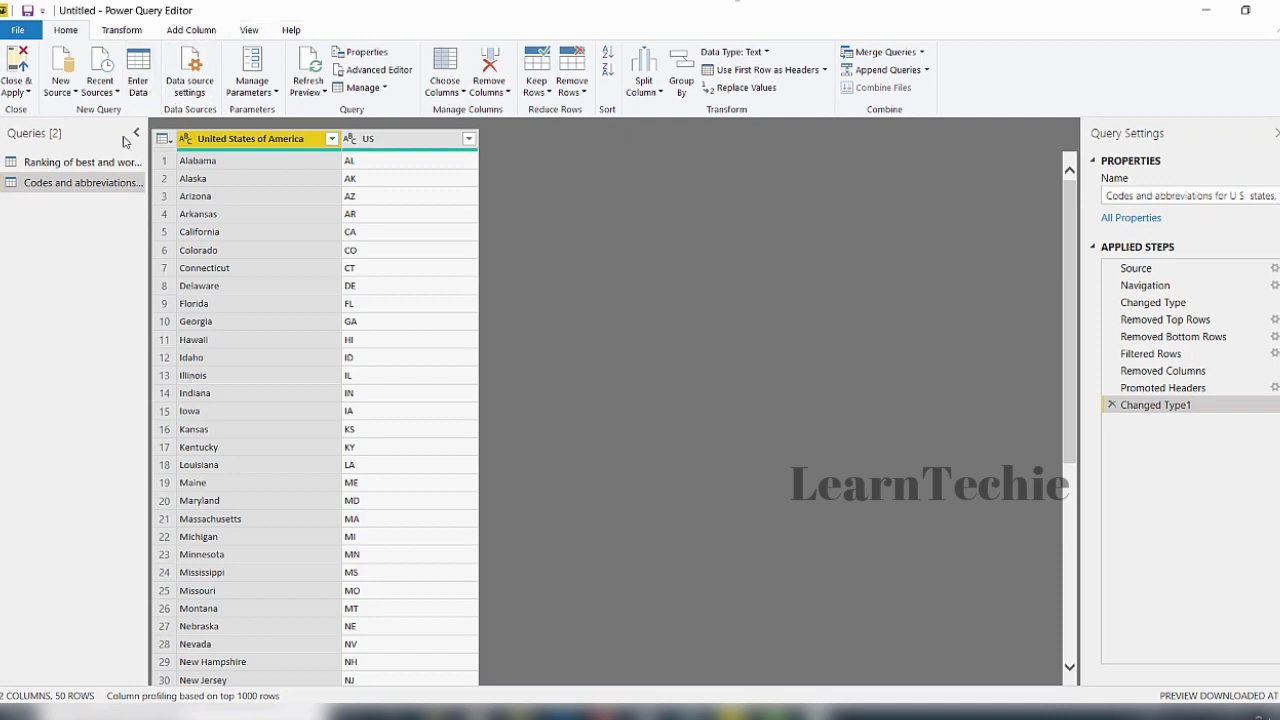
Rename the "United States of America" column to "State Name".
right_click(258, 142)
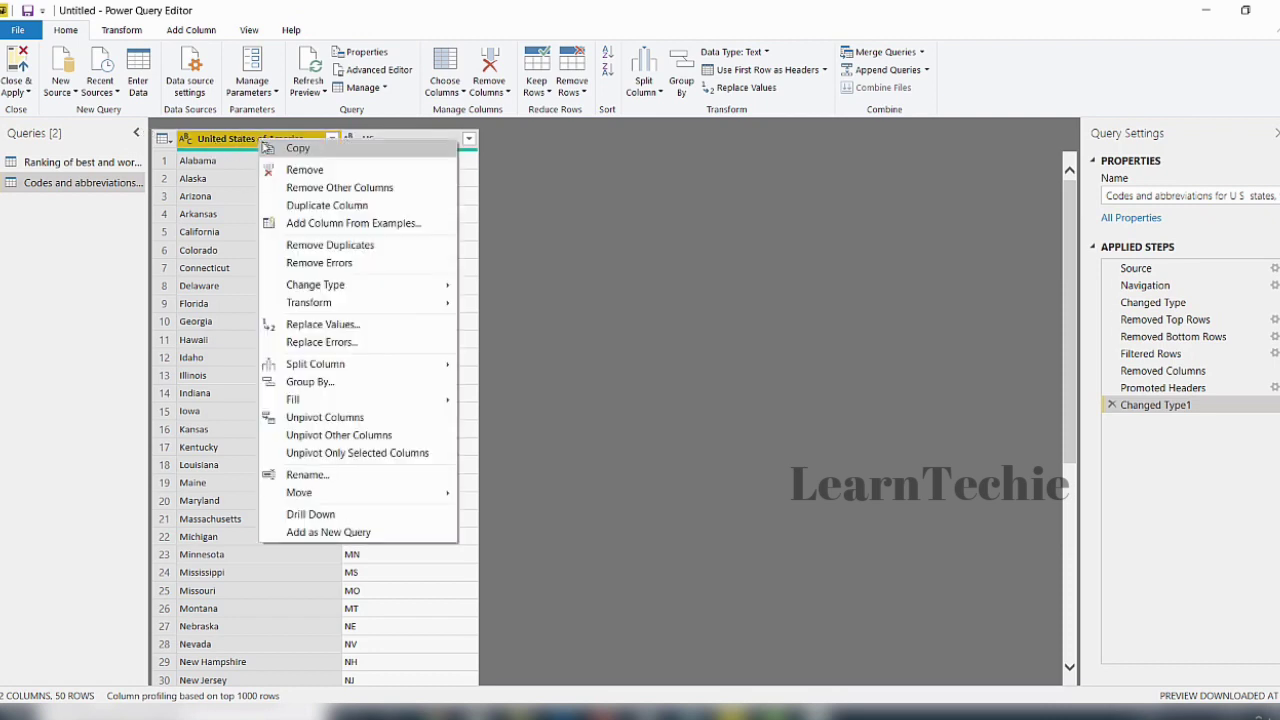
left_click(314, 482)
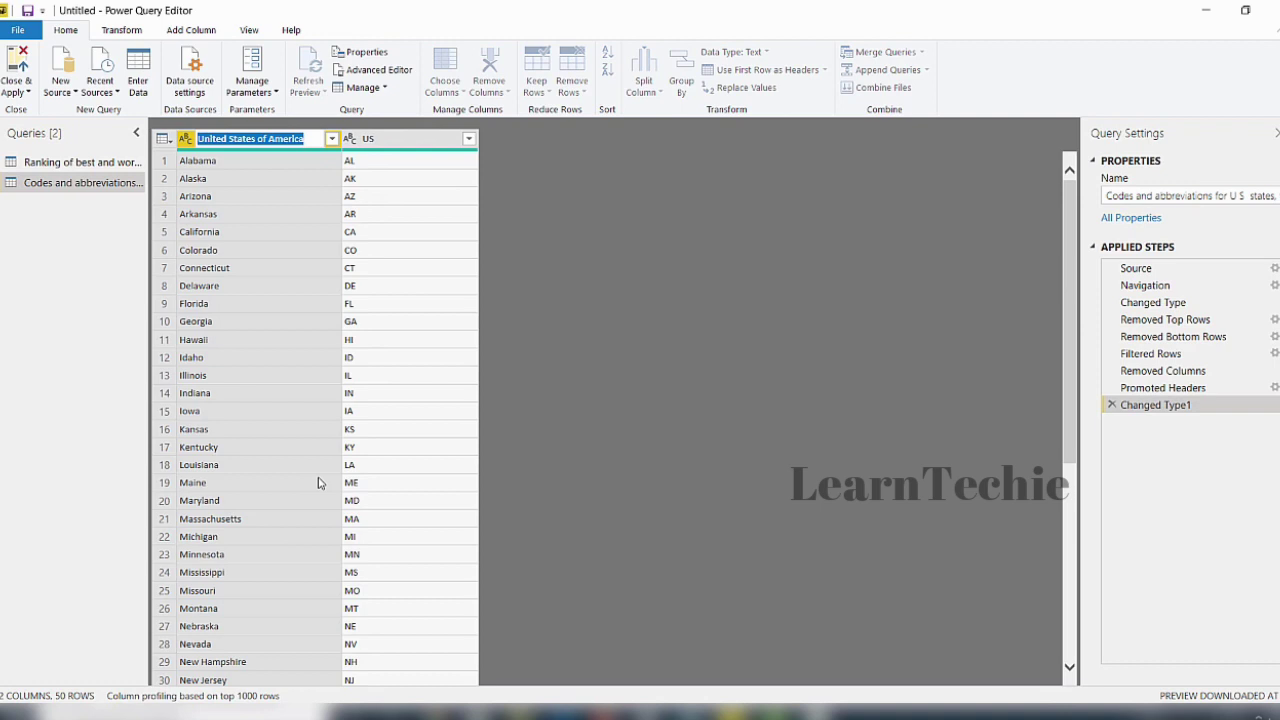
type("State Name")
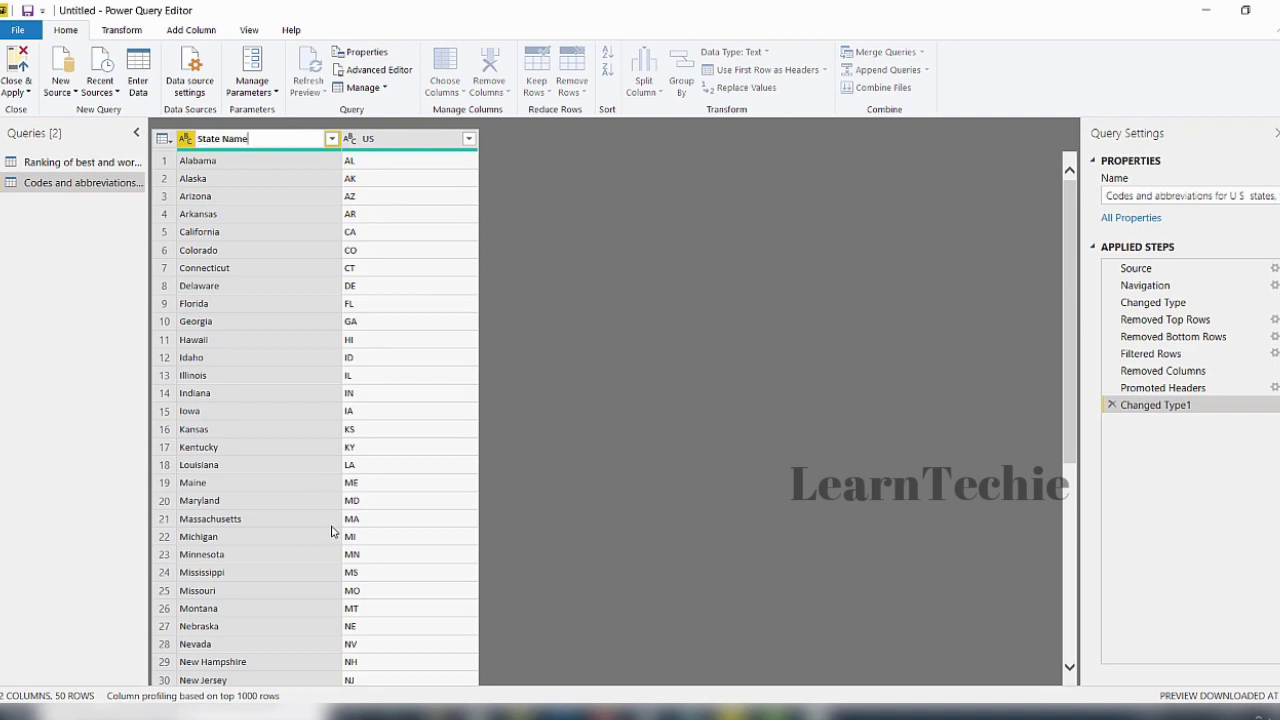
key("Return")
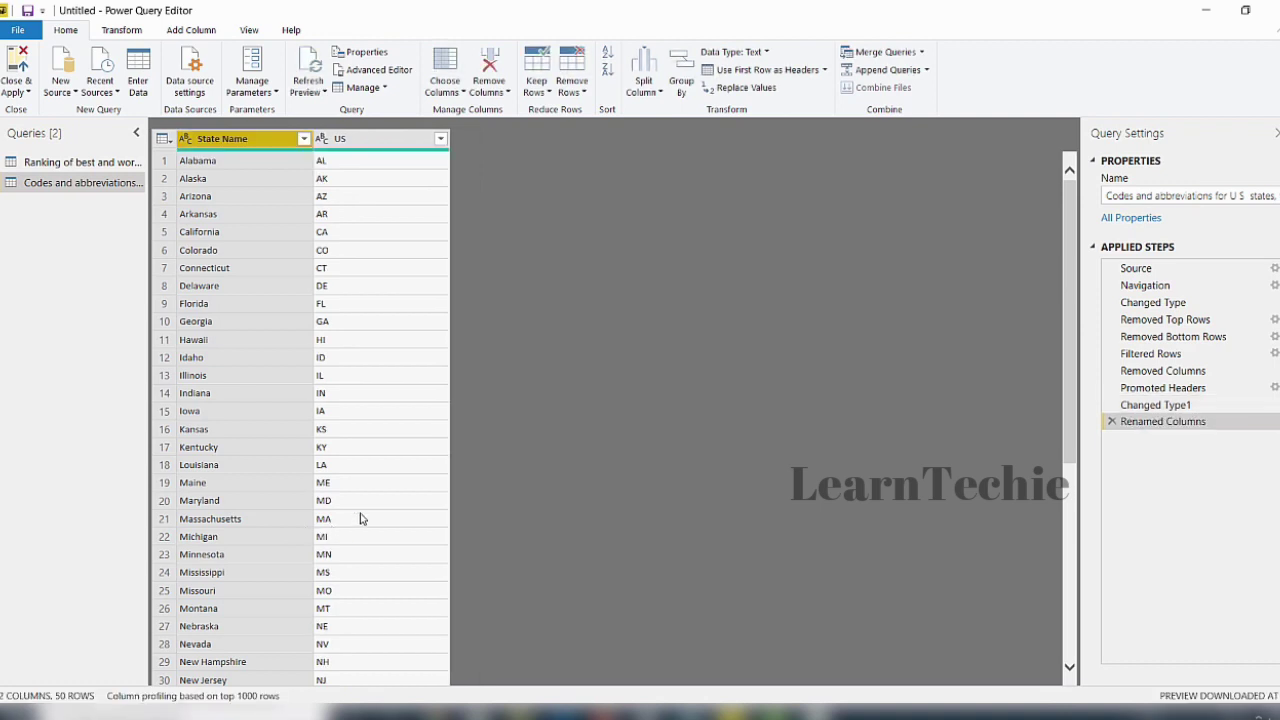
Rename the "US" column of the abbreviations query to "State Code".
left_click(357, 141)
right_click(357, 141)
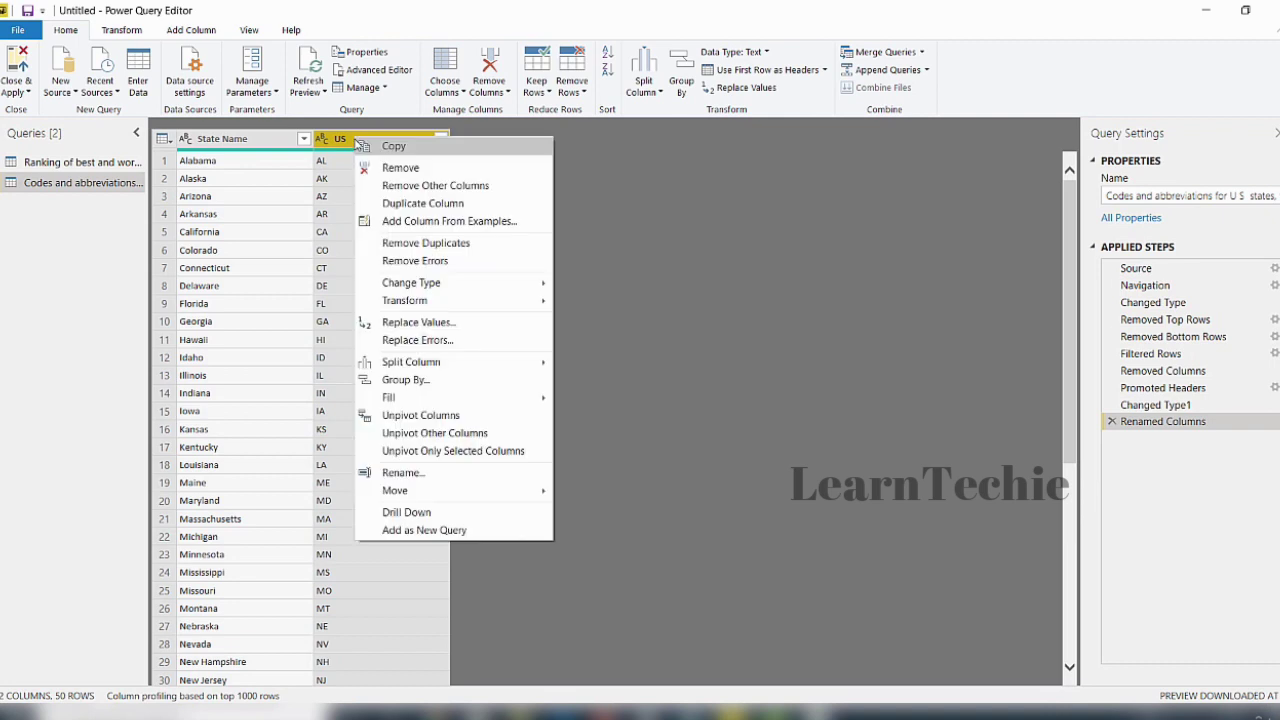
left_click(417, 482)
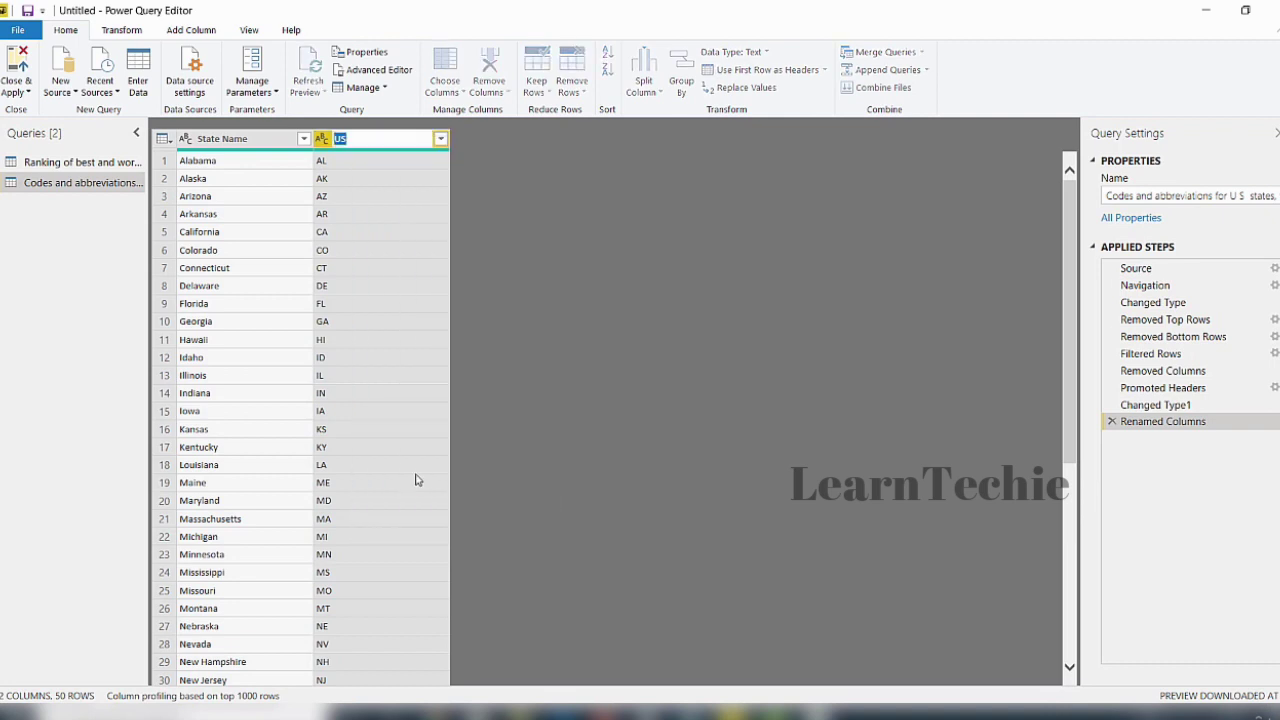
type("State Code")
key("Return")
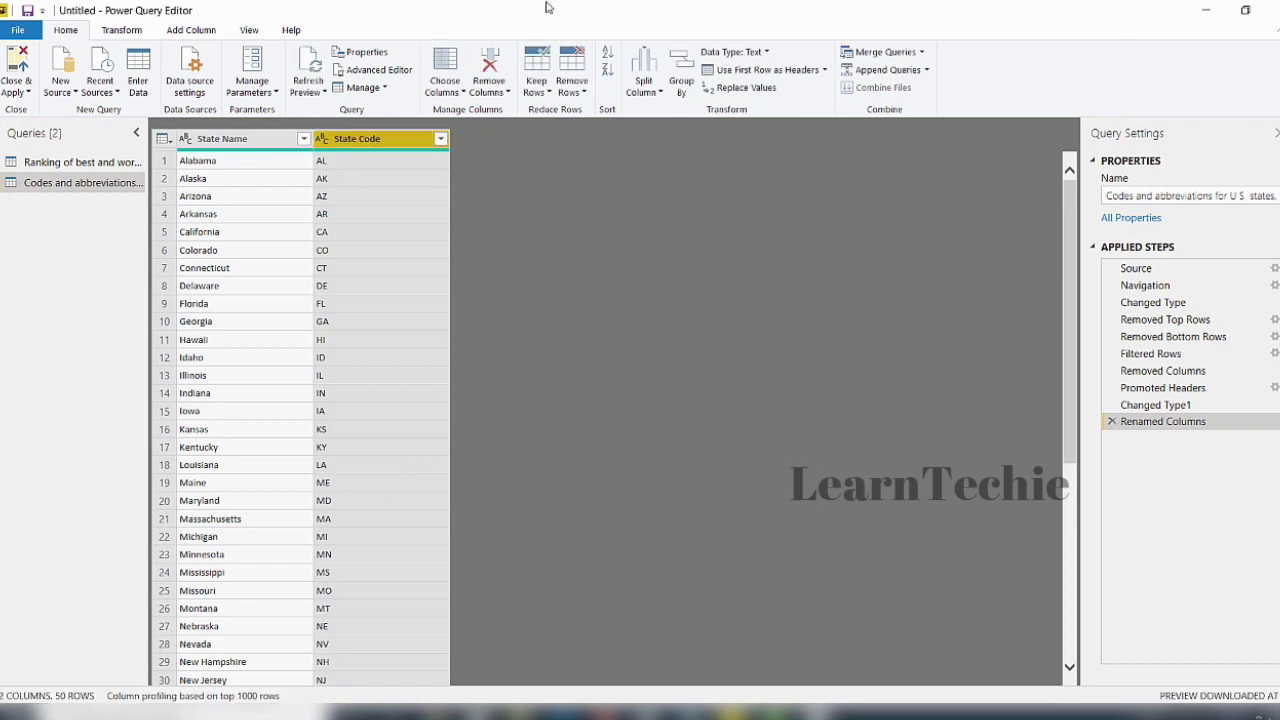
Rename the codes and abbreviations query as "StateCodes".
mouse_move(231, 156)
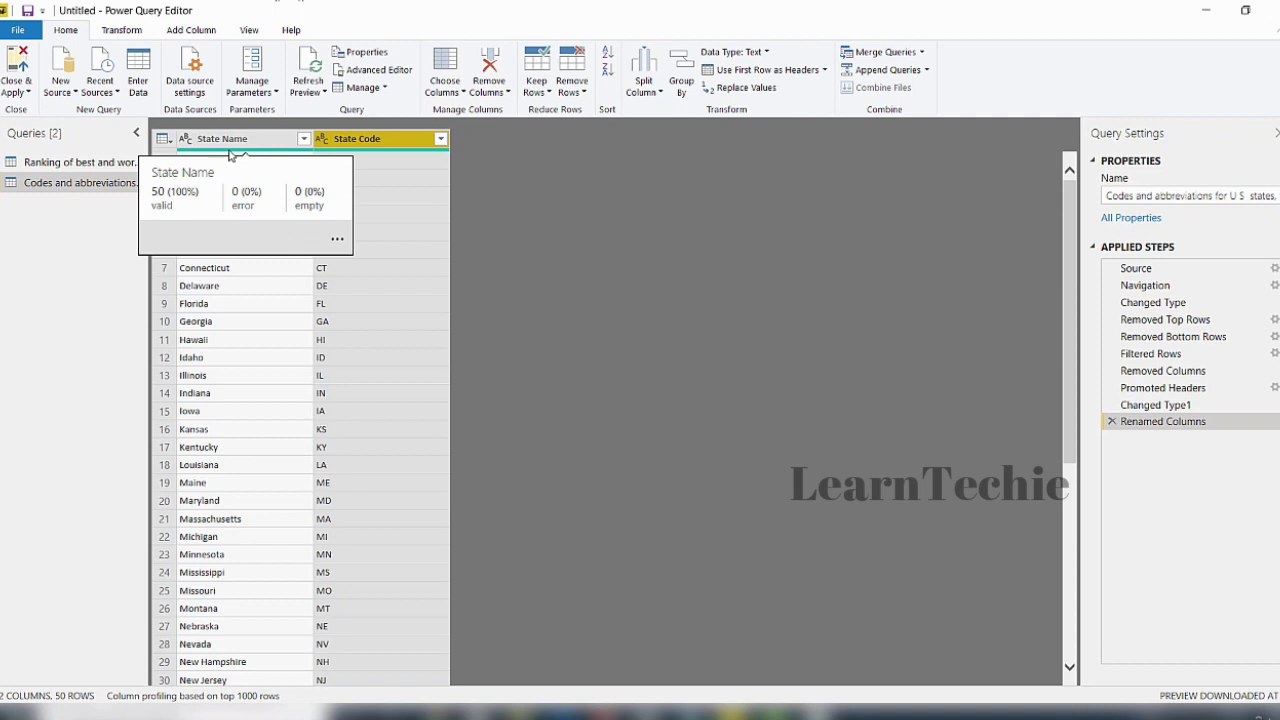
right_click(62, 184)
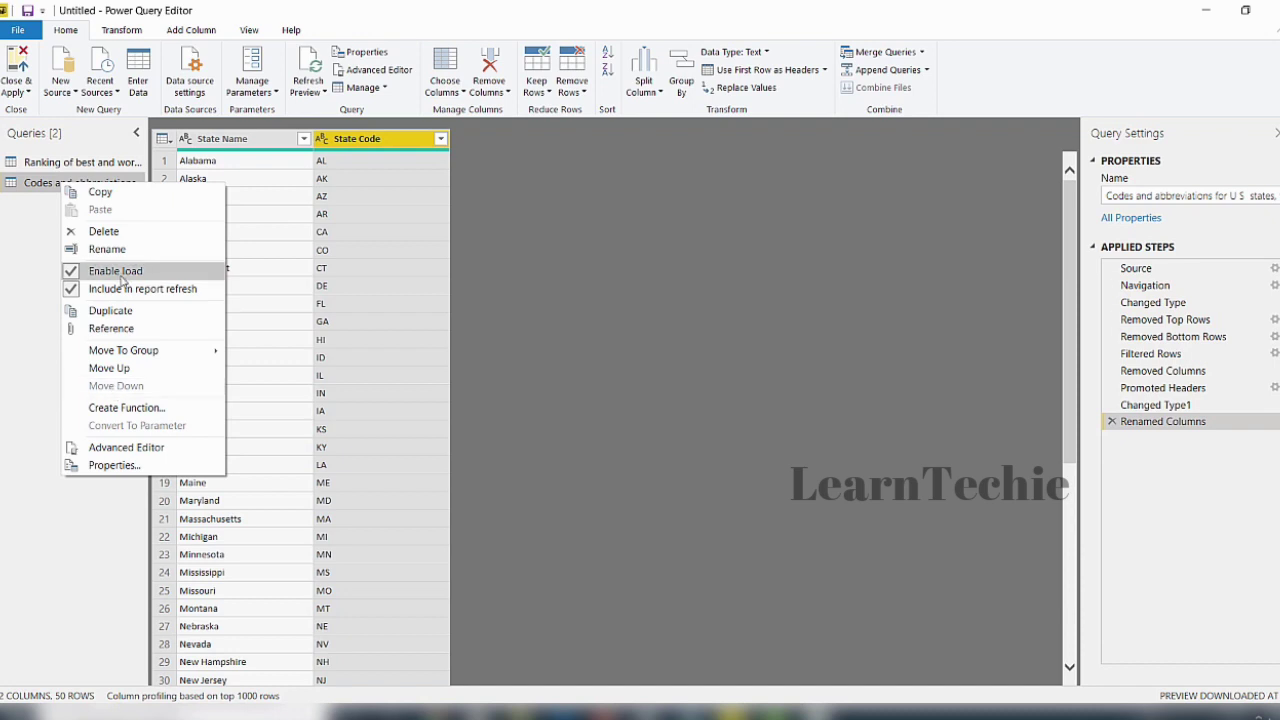
left_click(107, 249)
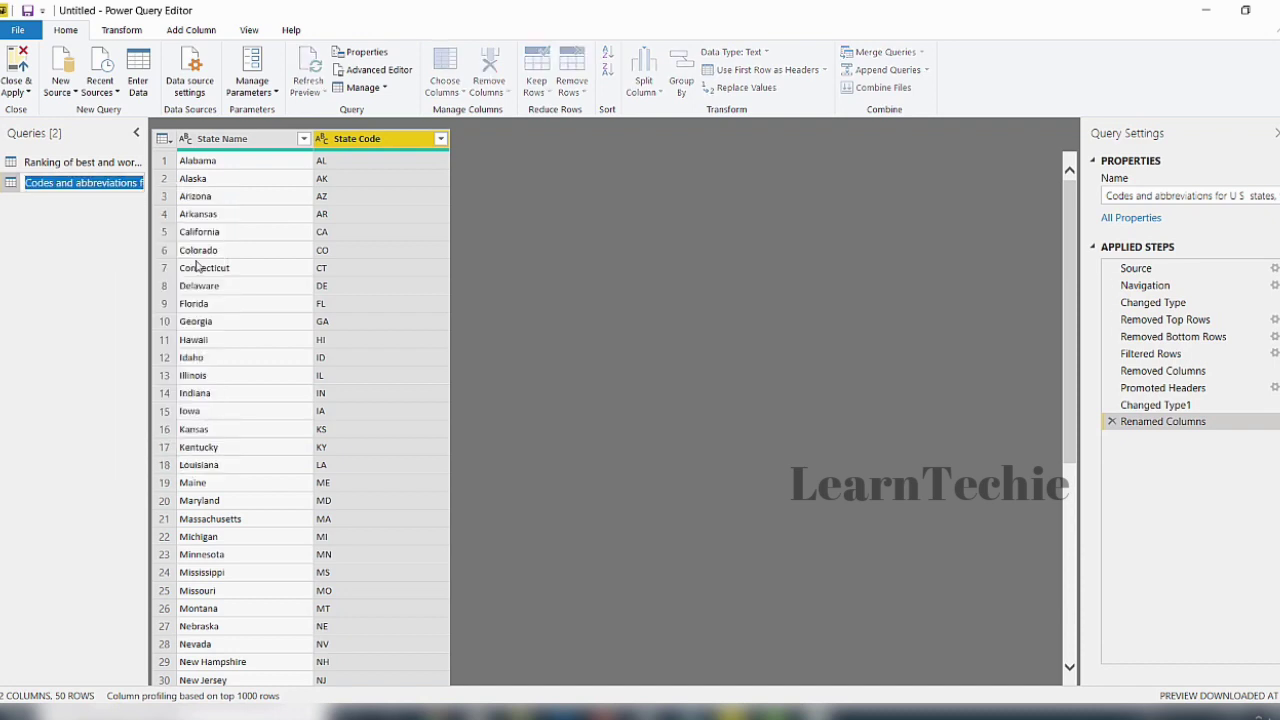
type("S")
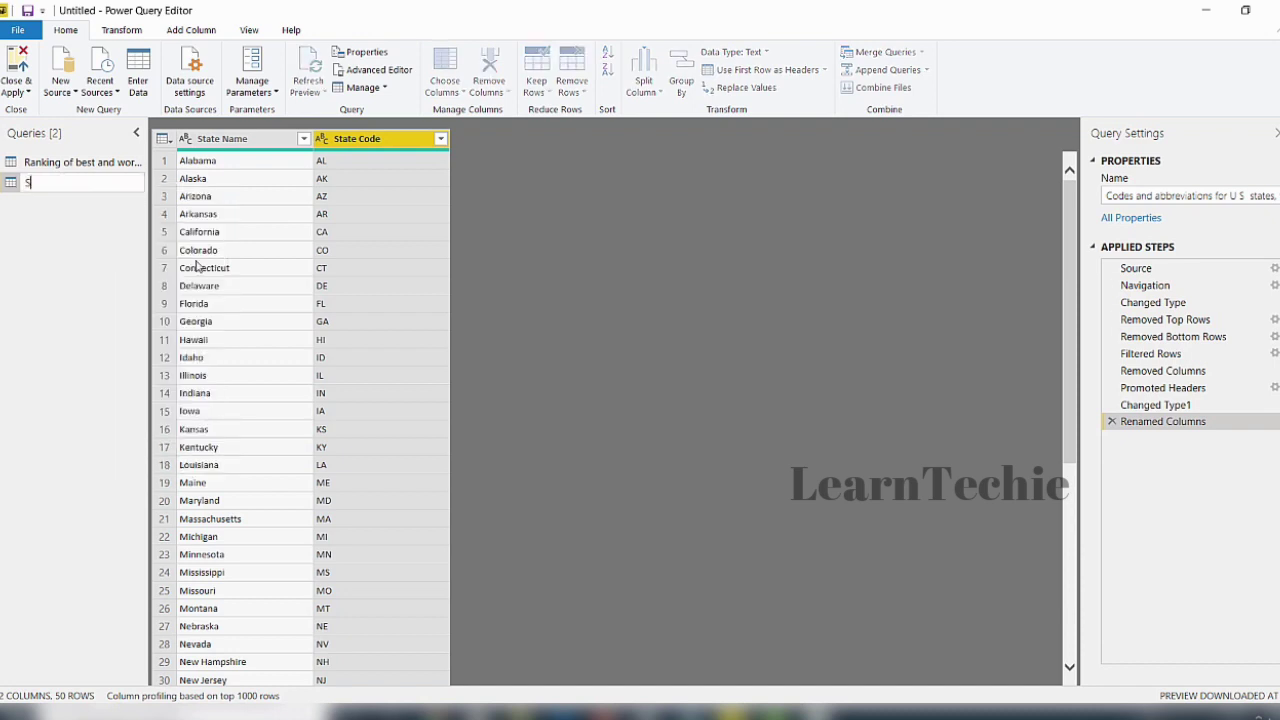
type("tateCodes")
key("Return")
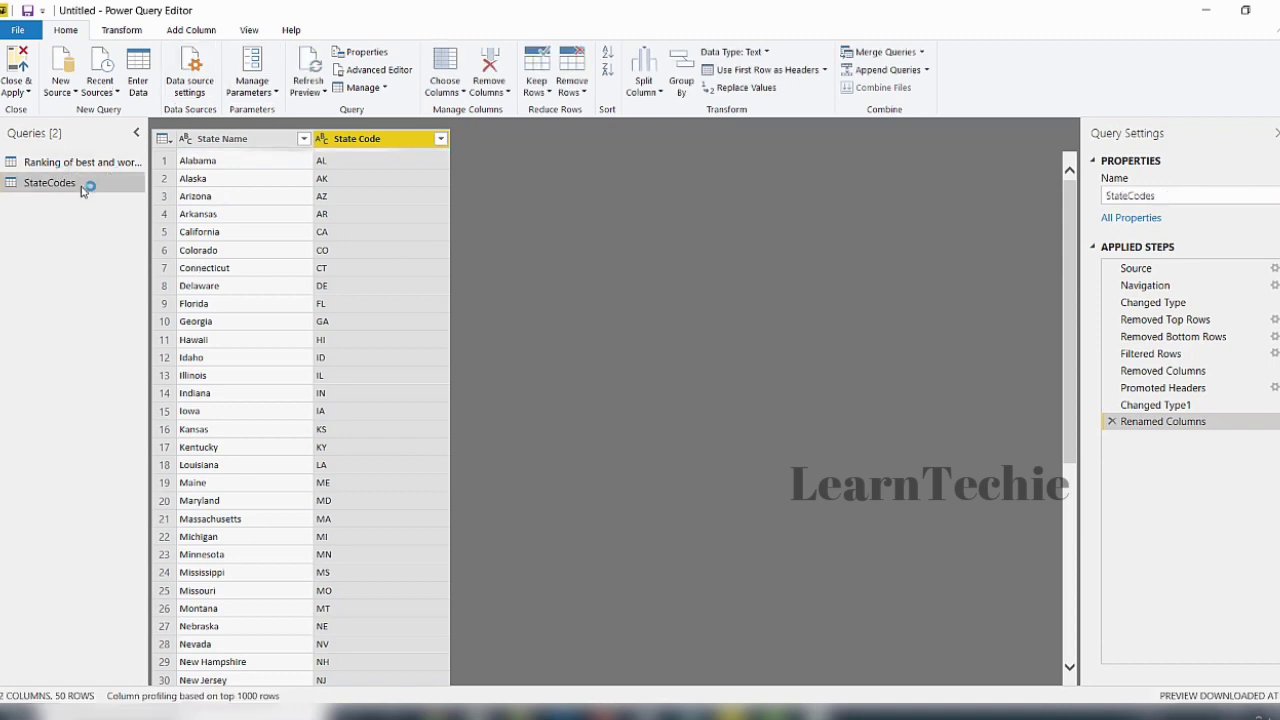